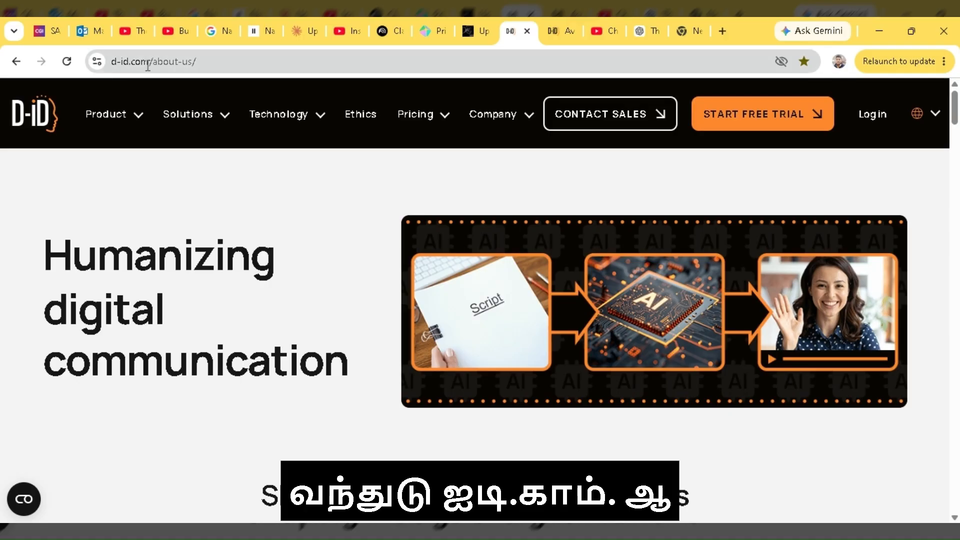
Examine the introduction and company description on the D-ID About Us page
scroll(207, 330, "down", 3)
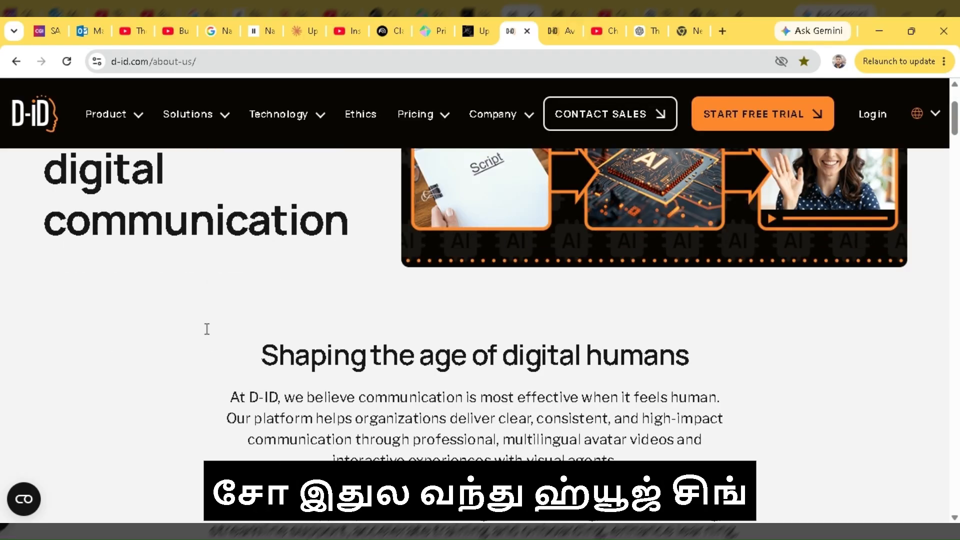
scroll(207, 329, "up", 3)
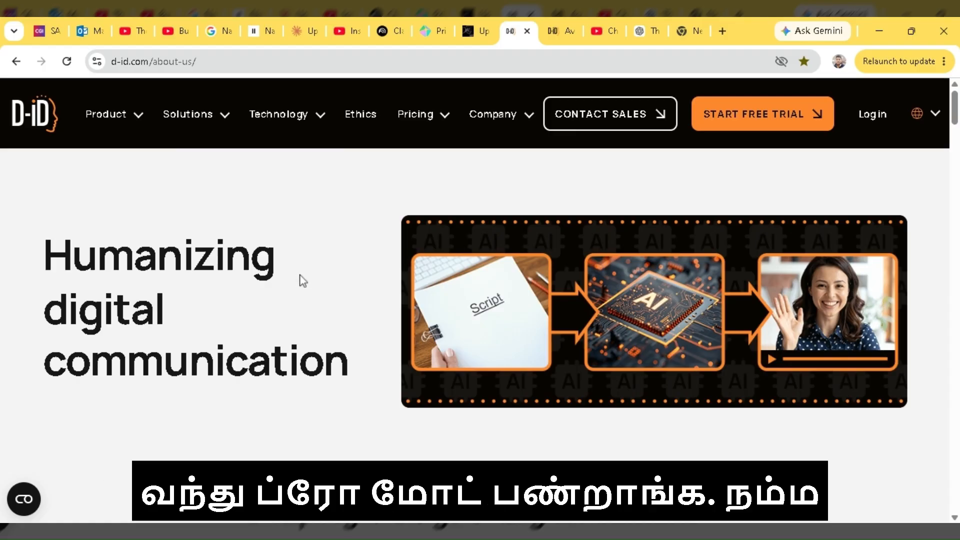
scroll(302, 280, "down", 3)
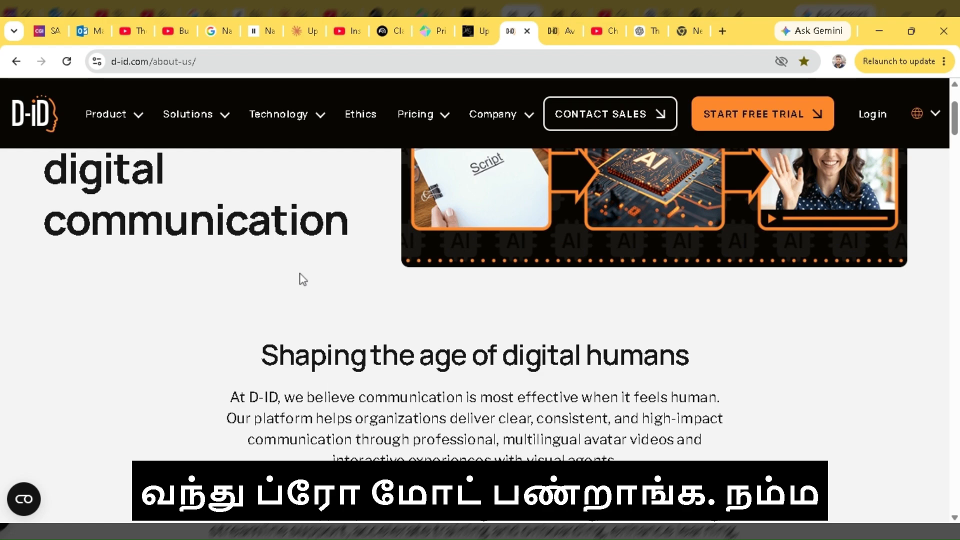
scroll(303, 279, "down", 3)
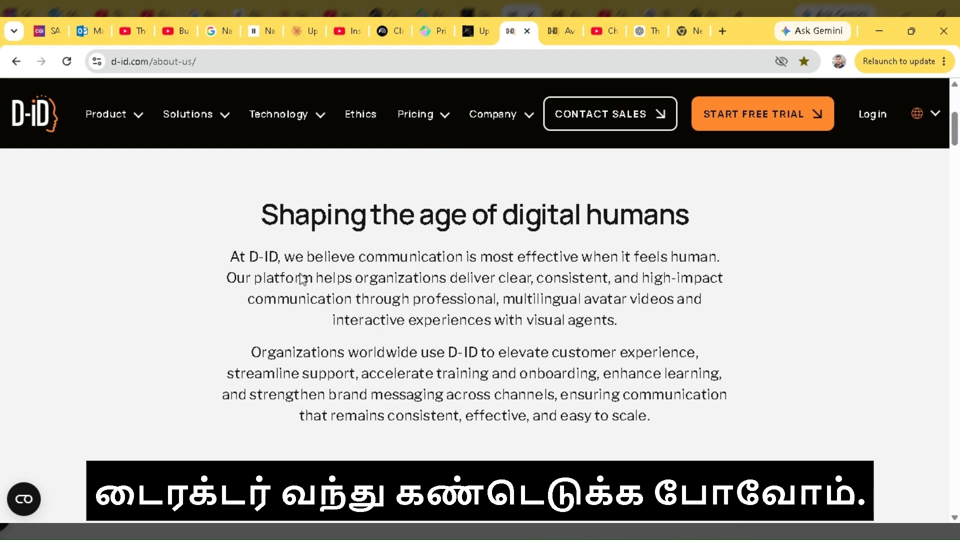
scroll(302, 275, "up", 3)
scroll(405, 183, "up", 3)
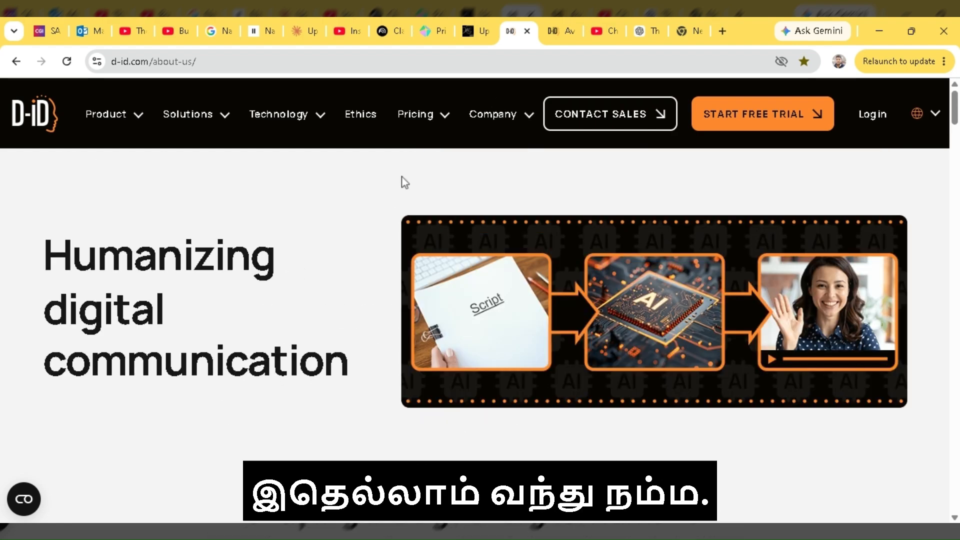
Switch to the D-ID studio tab and leave the open video project for the Avatars page to view My Avatars
left_click(561, 30)
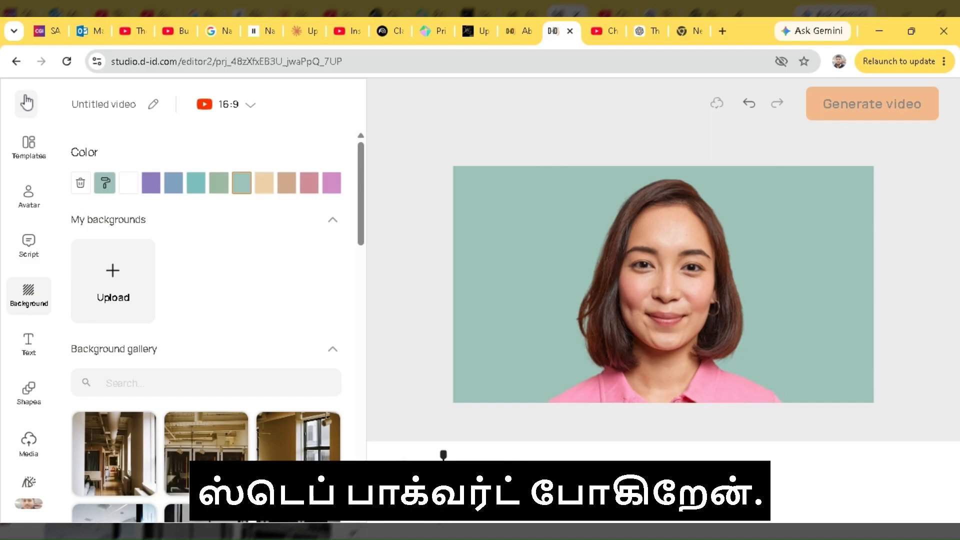
left_click(28, 107)
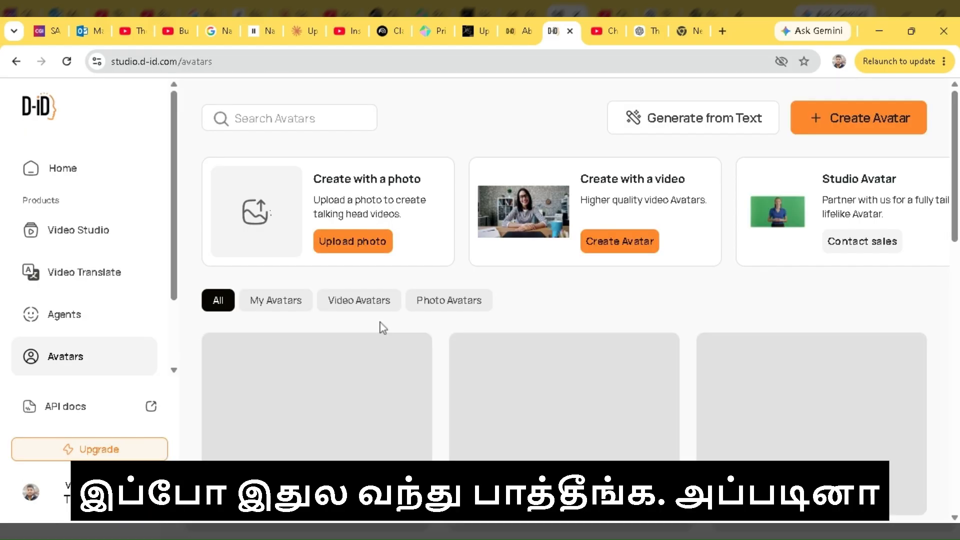
scroll(528, 329, "down", 2)
mouse_move(594, 349)
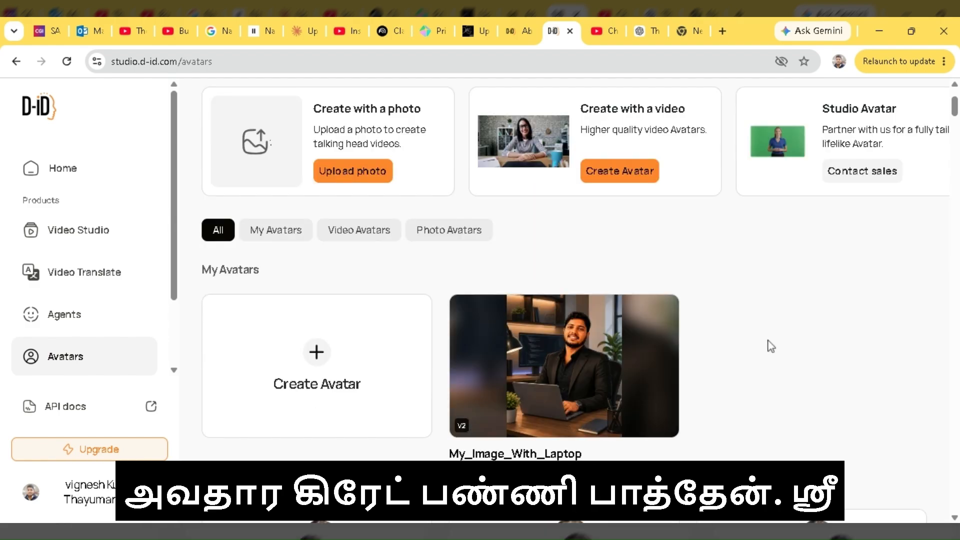
scroll(770, 347, "down", 2)
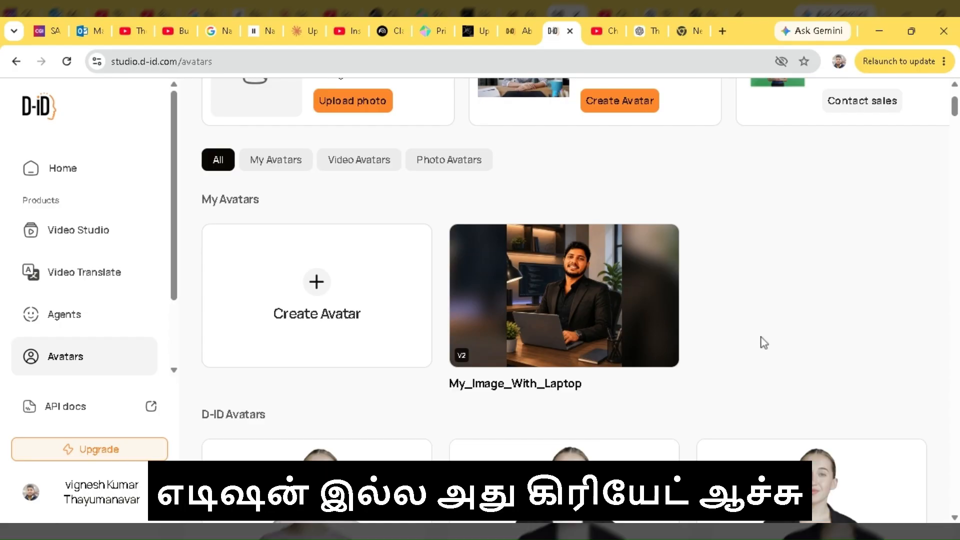
scroll(765, 343, "up", 4)
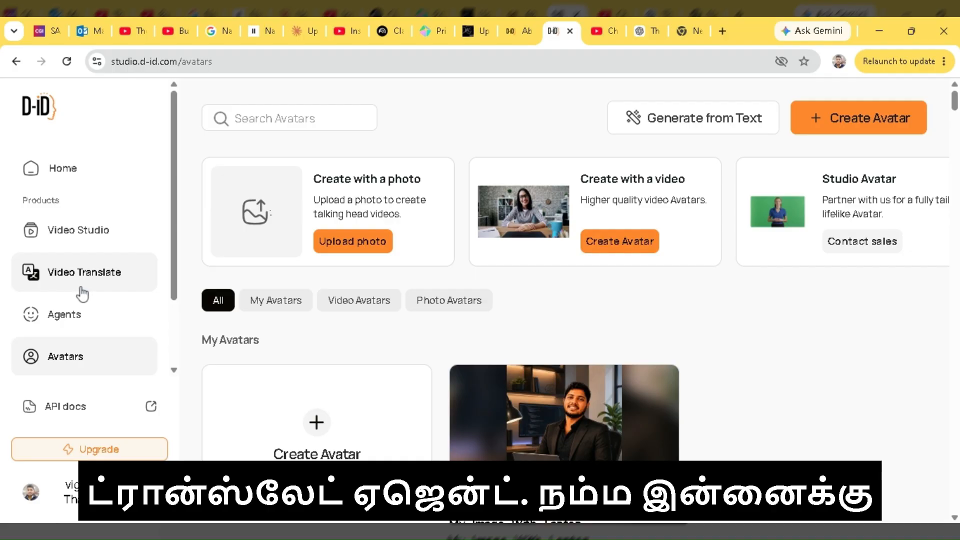
Browse the gallery of stock D-ID avatars on the Avatars page
scroll(84, 359, "down", 1)
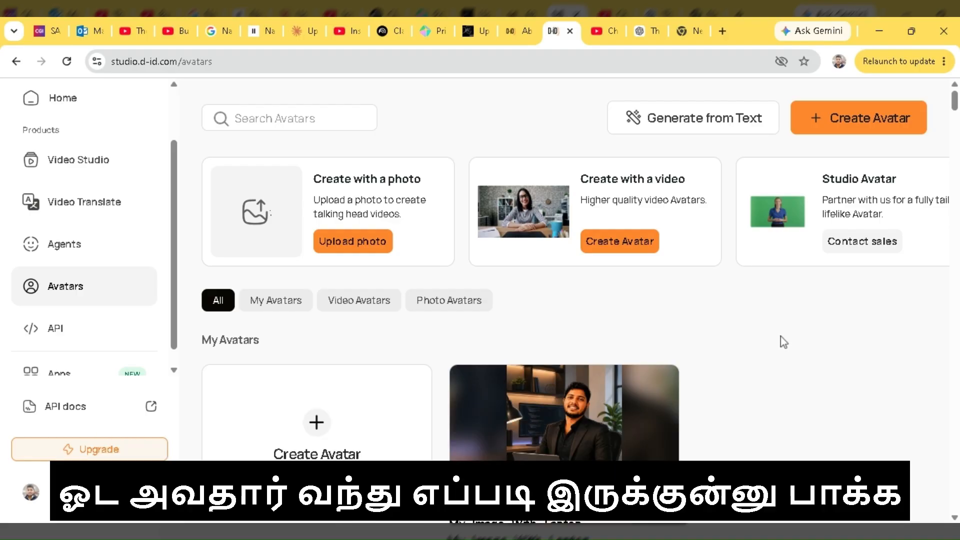
scroll(784, 341, "down", 1)
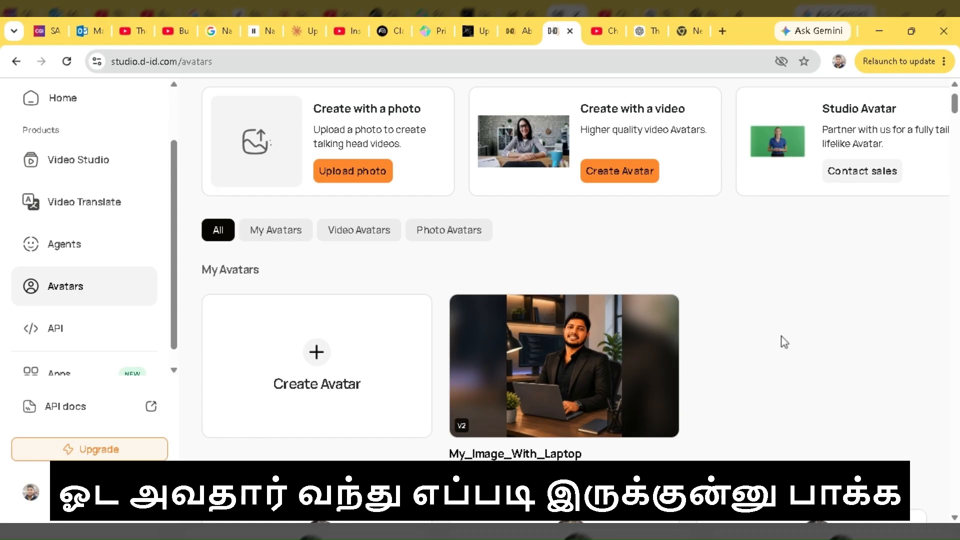
scroll(784, 343, "down", 2)
scroll(785, 342, "down", 2)
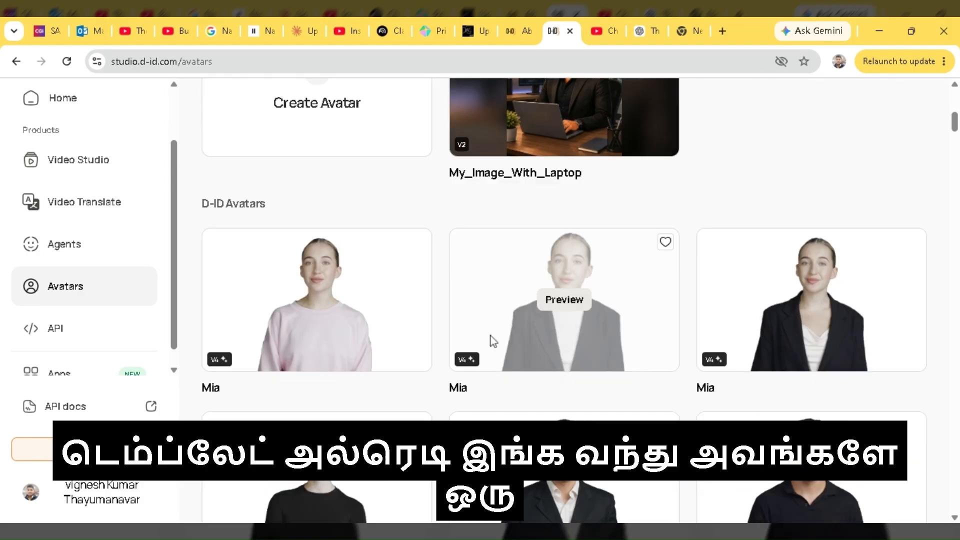
scroll(491, 340, "down", 3)
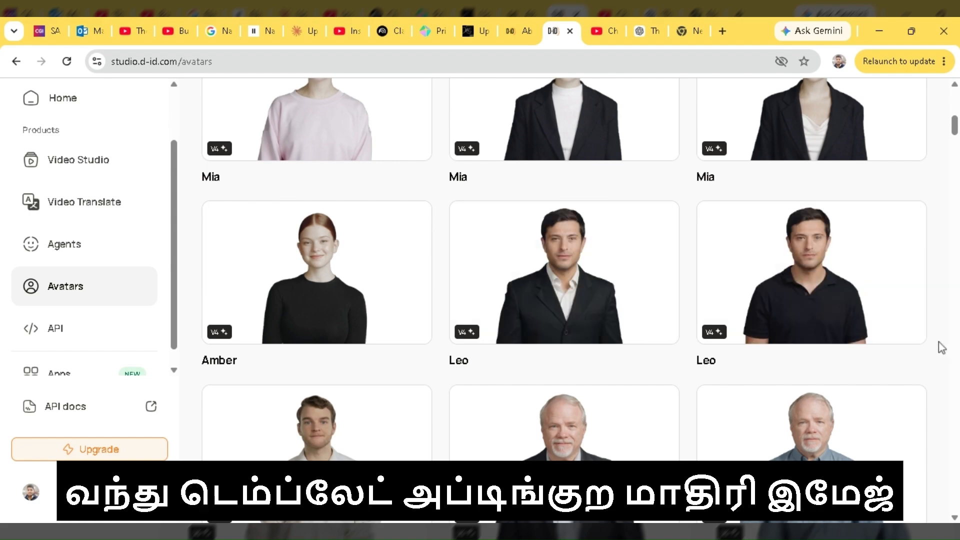
scroll(942, 347, "down", 2)
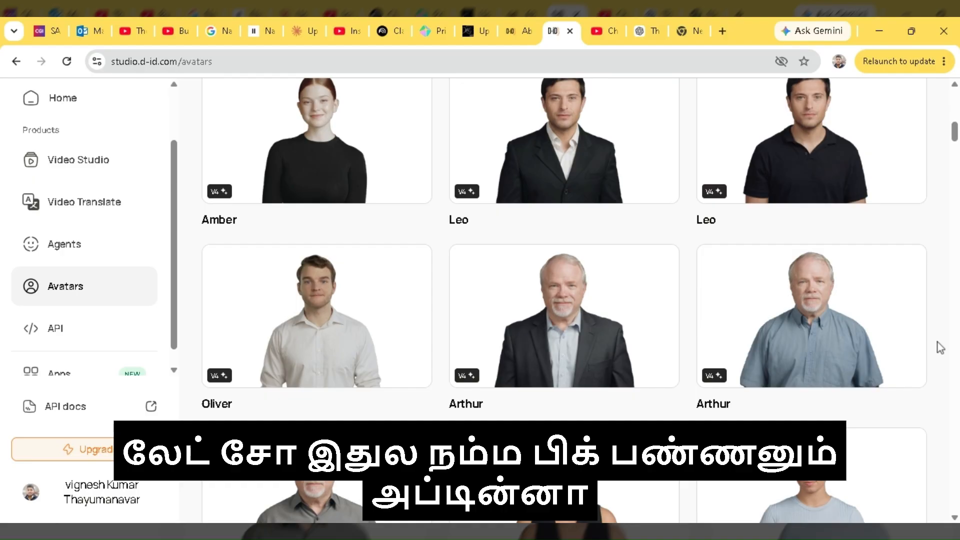
scroll(940, 347, "down", 4)
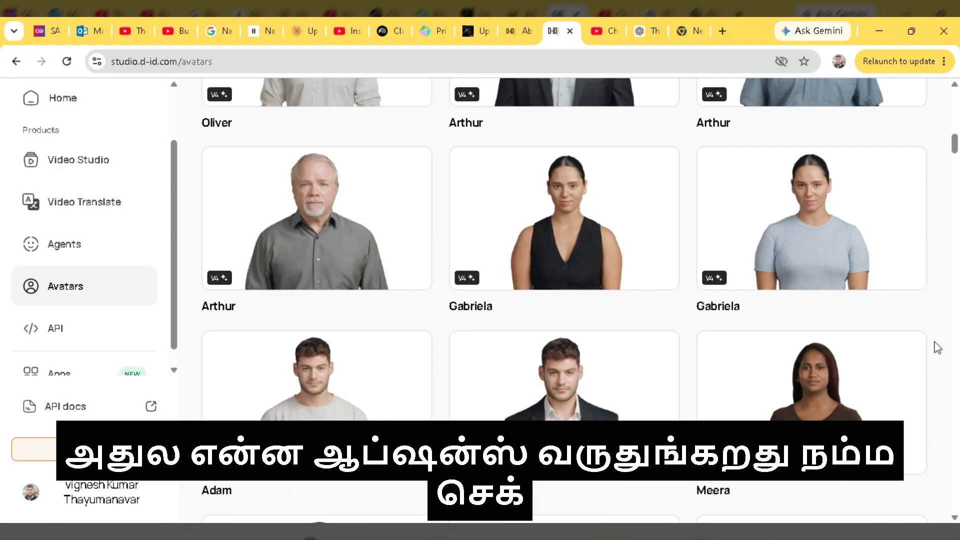
scroll(938, 348, "down", 4)
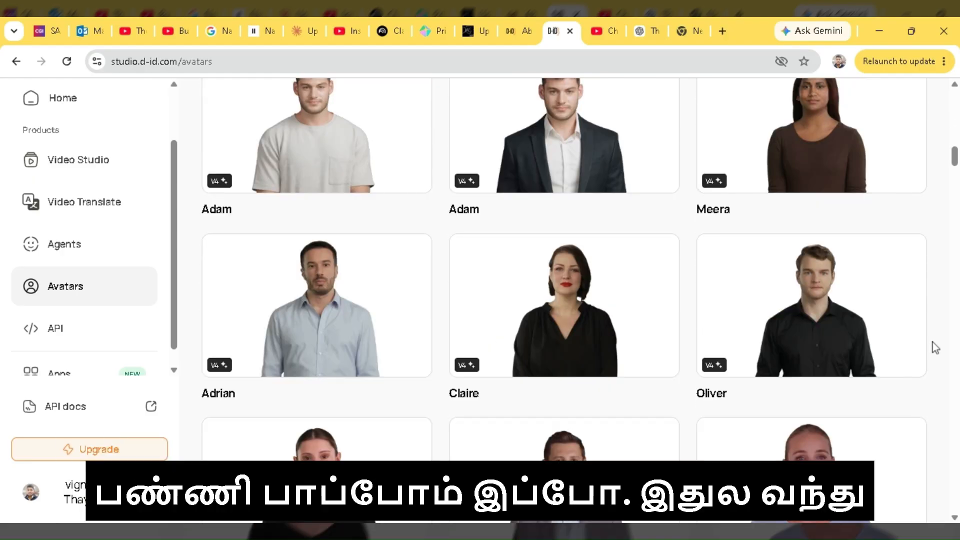
scroll(936, 347, "down", 5)
scroll(934, 348, "down", 5)
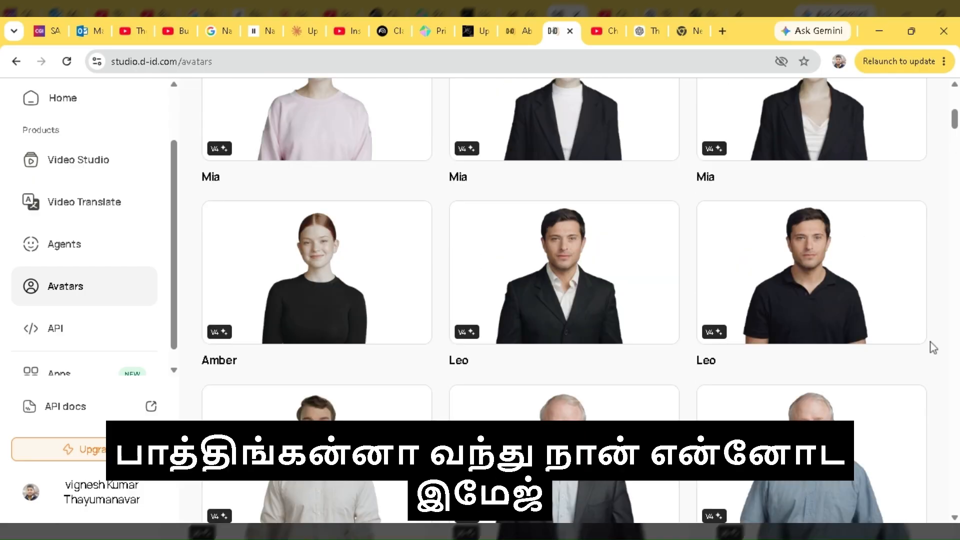
Preview the personal avatar My_Image_With_Laptop and close the preview
scroll(930, 348, "up", 4)
mouse_move(555, 197)
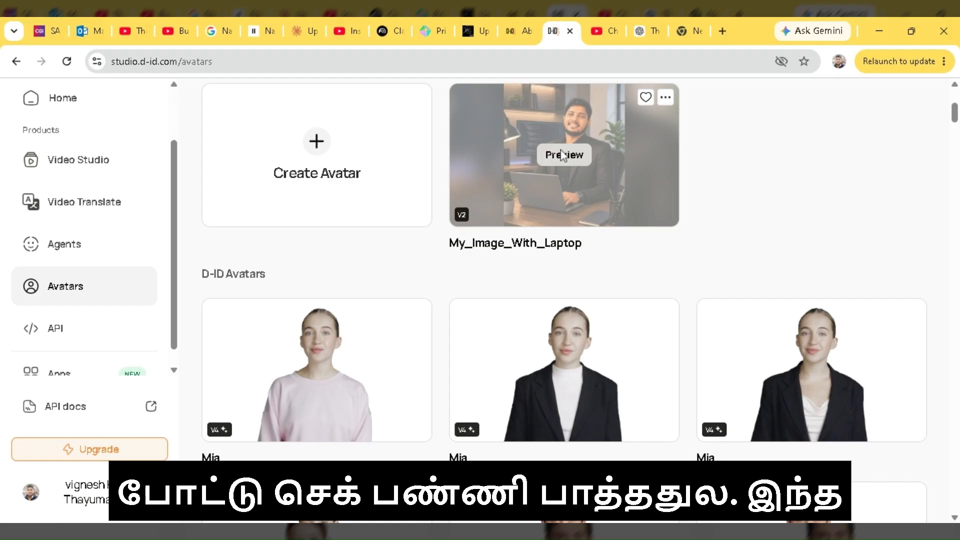
left_click(564, 155)
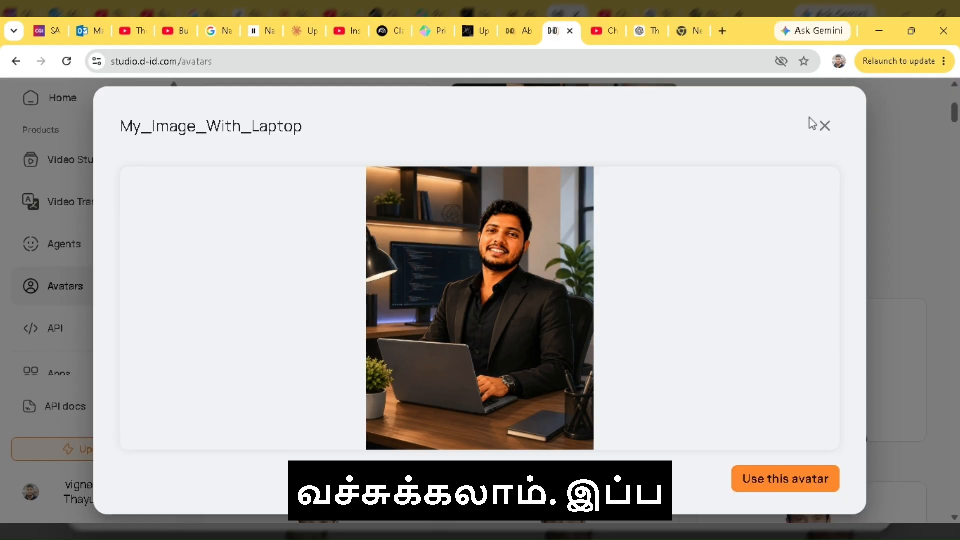
left_click(824, 126)
Preview the stock avatar Mia in a black blazer with a white V-neck top and use it for an avatar video
mouse_move(298, 410)
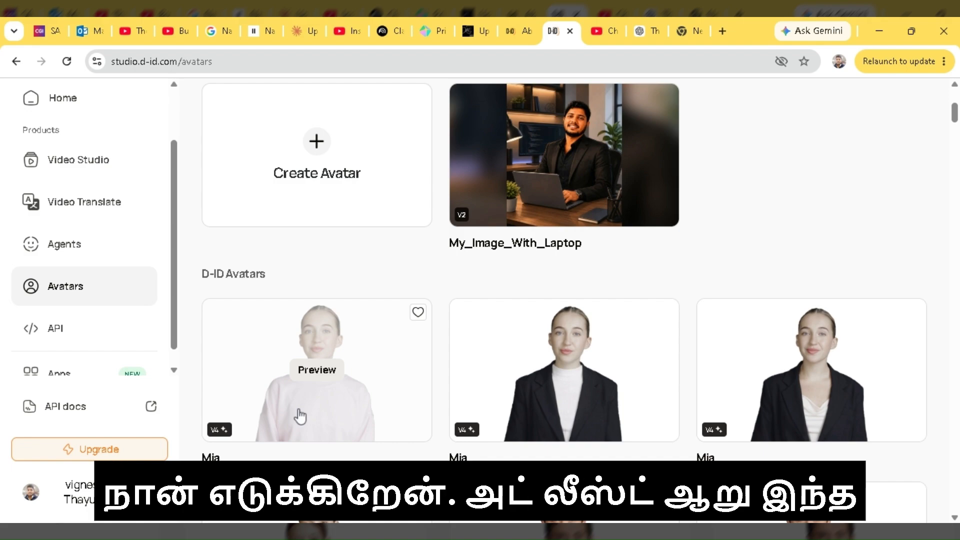
mouse_move(563, 390)
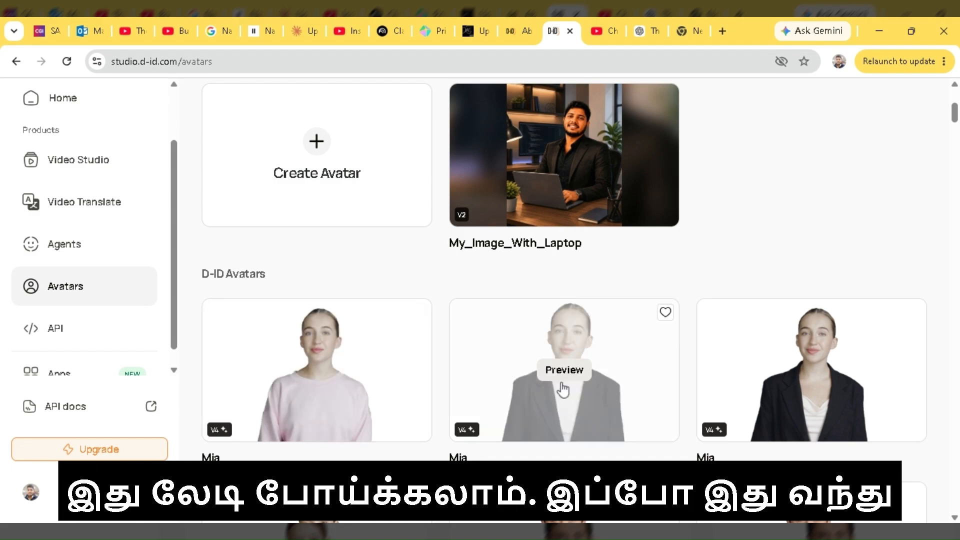
mouse_move(864, 370)
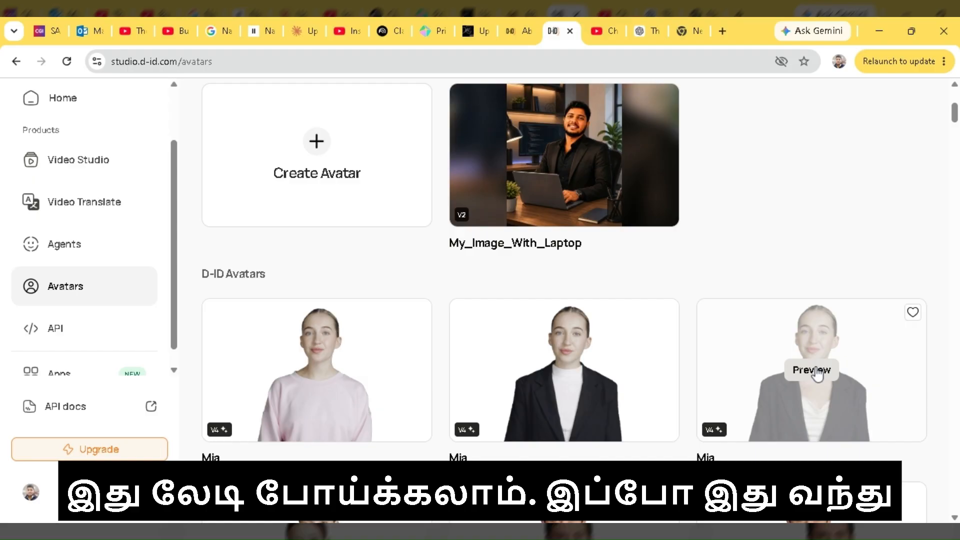
left_click(812, 370)
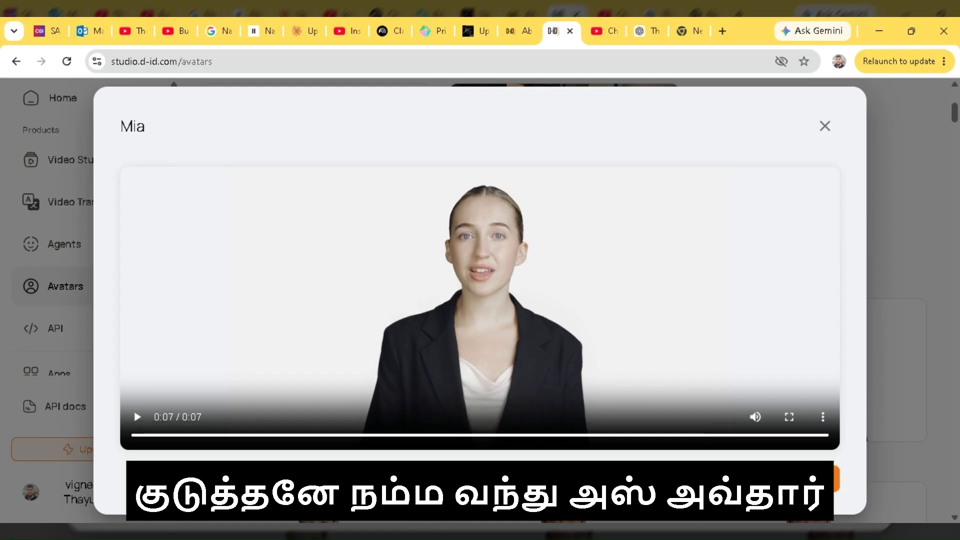
left_click(837, 479)
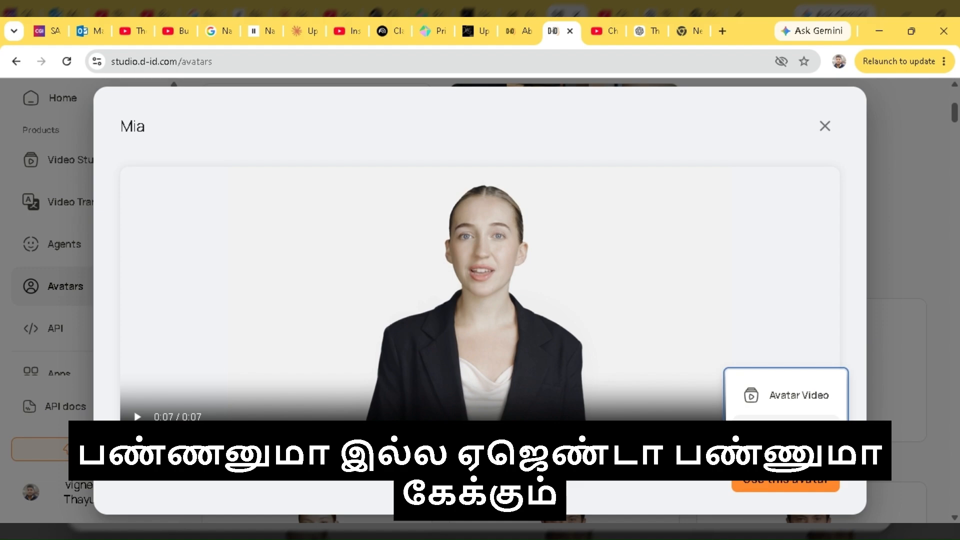
left_click(803, 392)
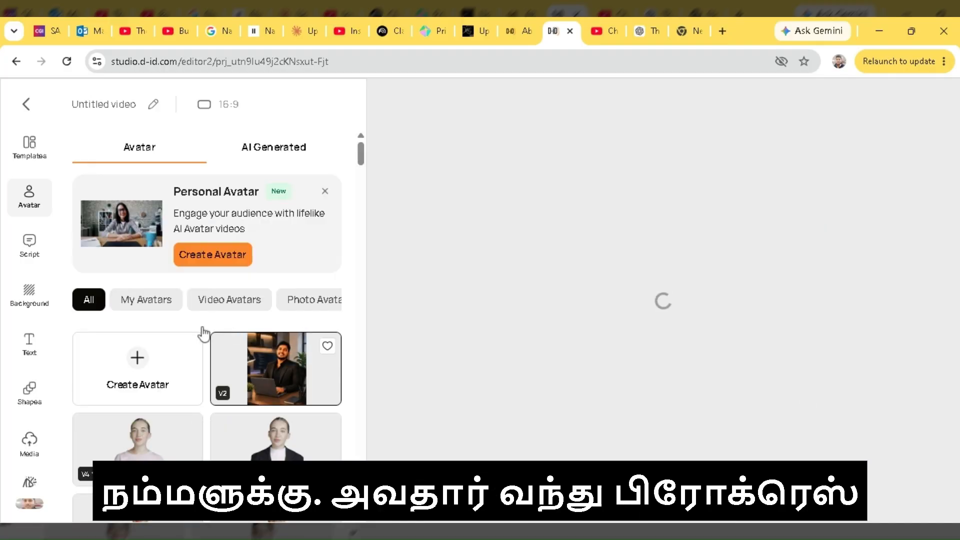
scroll(166, 330, "down", 3)
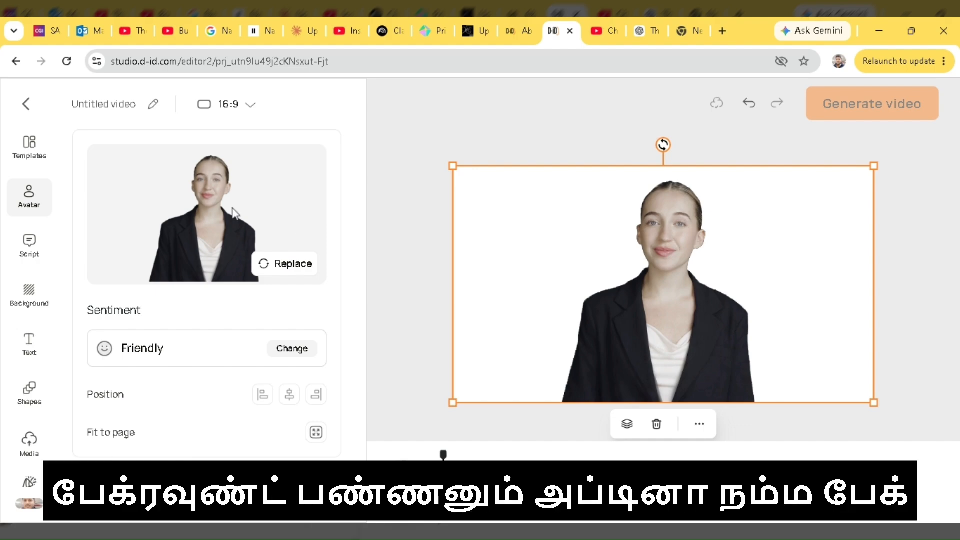
Try several office images from the background gallery and set the bright meeting room with the wall-mounted screen as the video background
left_click(28, 300)
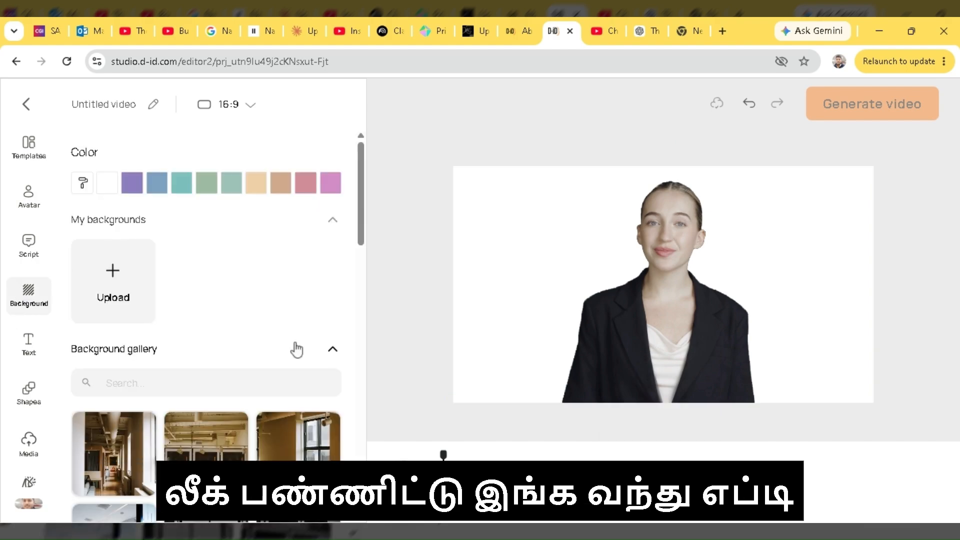
scroll(295, 325, "down", 3)
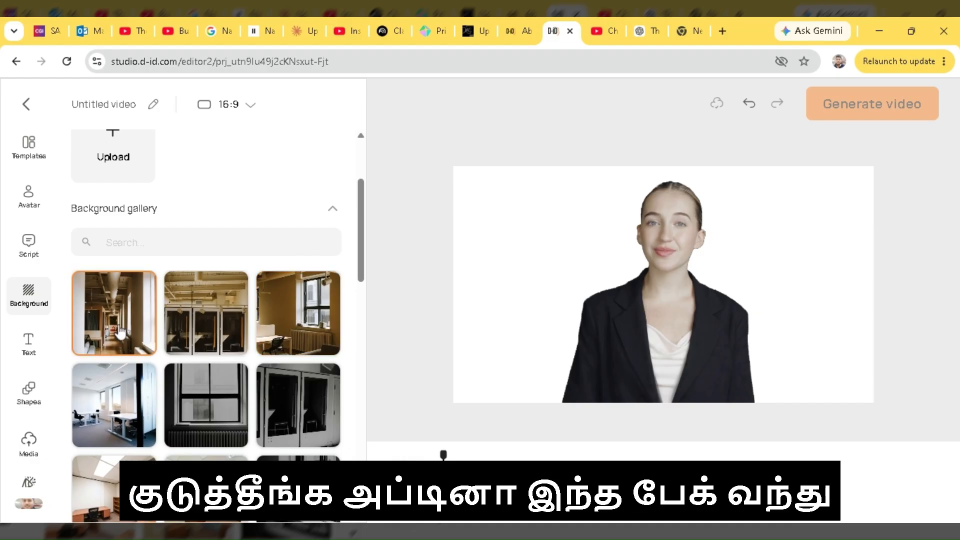
left_click(119, 335)
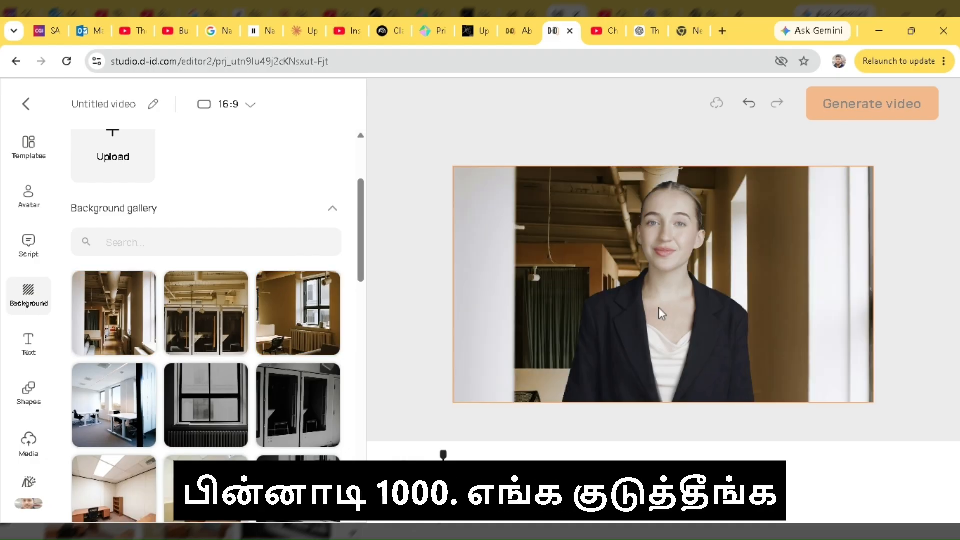
left_click(136, 425)
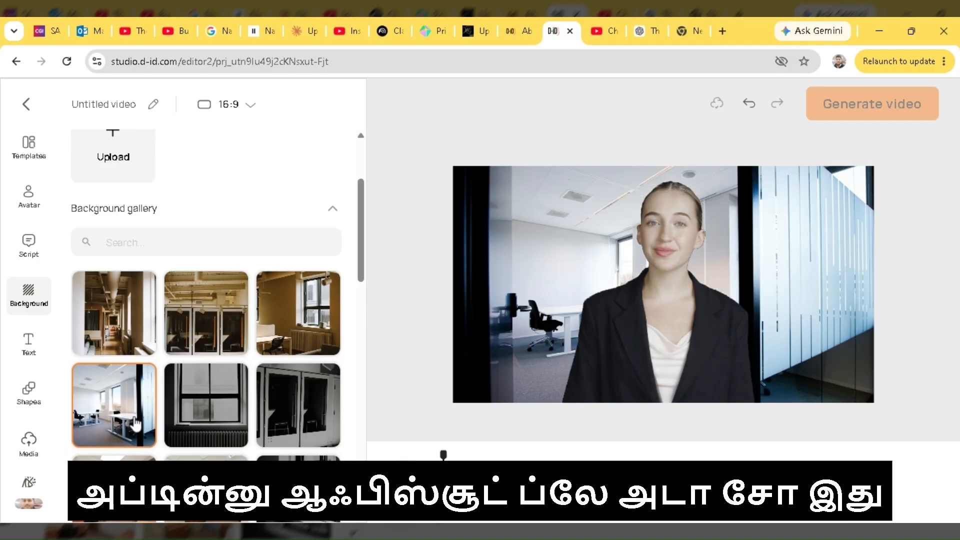
scroll(137, 425, "down", 4)
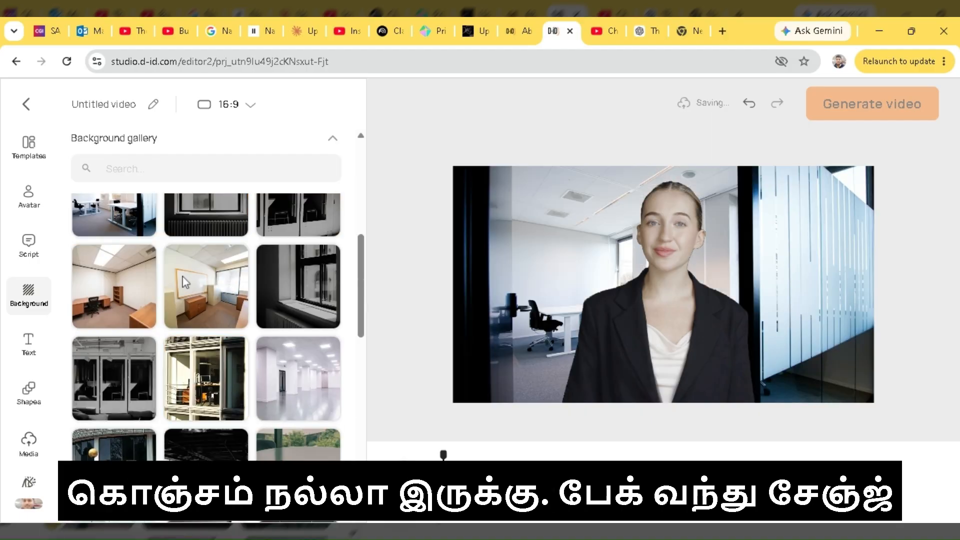
left_click(185, 283)
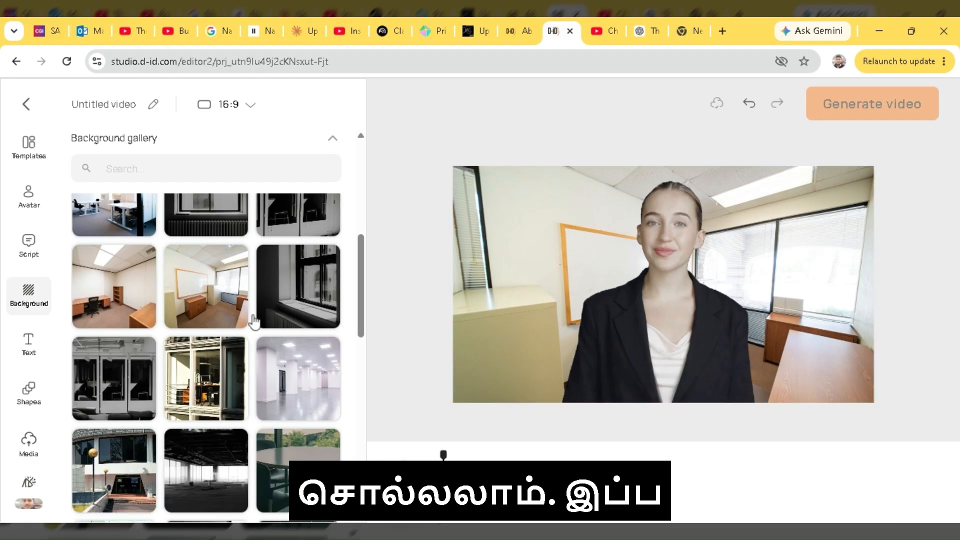
scroll(254, 318, "down", 4)
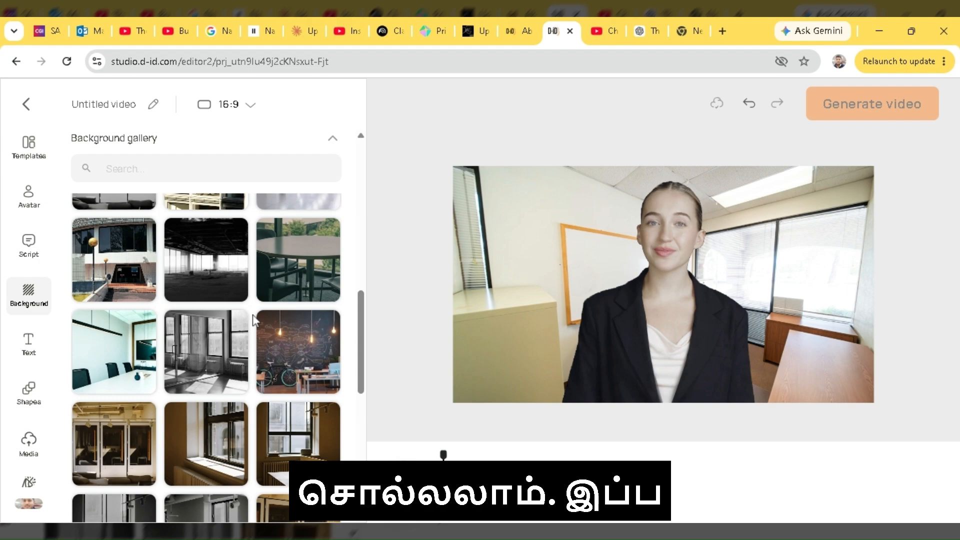
left_click(114, 365)
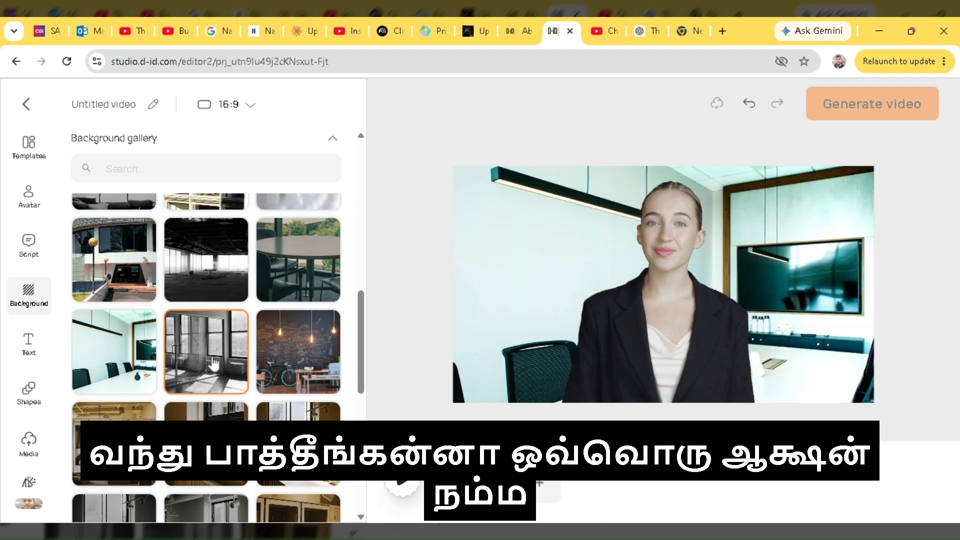
Try the black-and-white windowed room and set the chalkboard office with hanging light bulbs as the video background
left_click(232, 345)
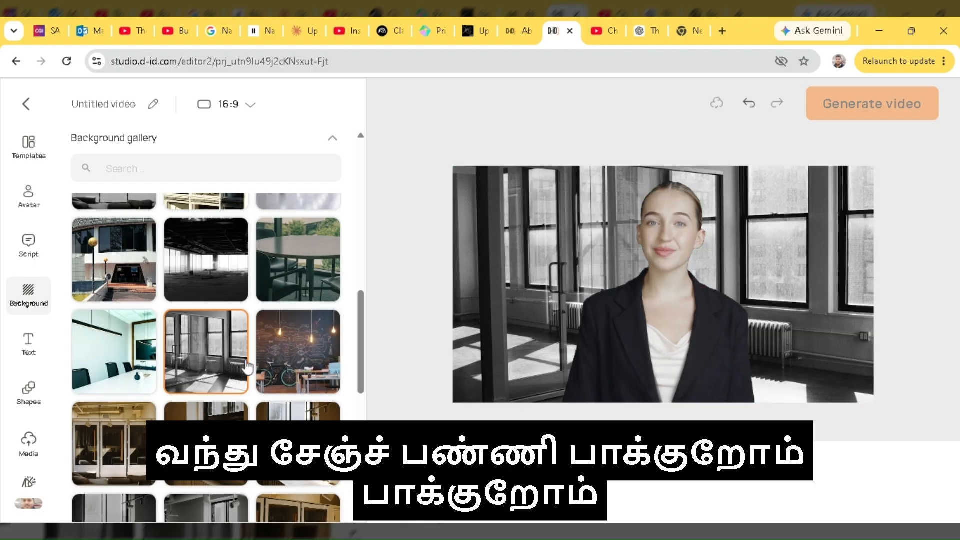
left_click(301, 361)
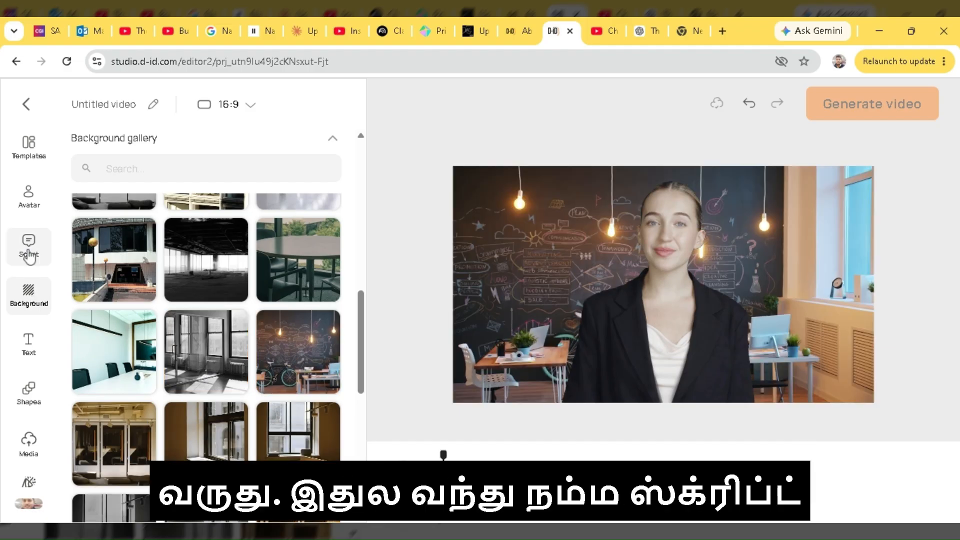
Paste the text script beginning "Organizations worldwide use D-ID to elevate customer experience, streamline support" as the avatar's speech
left_click(29, 255)
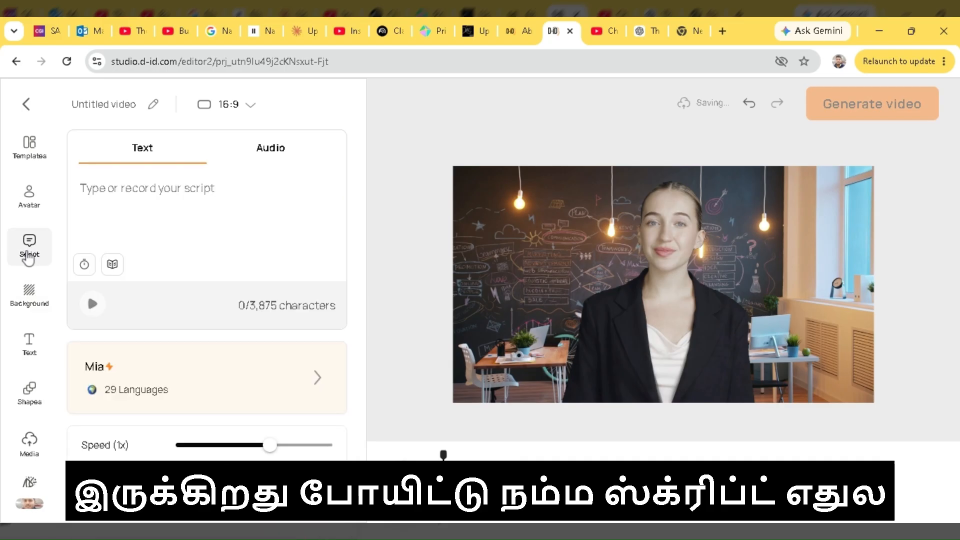
left_click(138, 187)
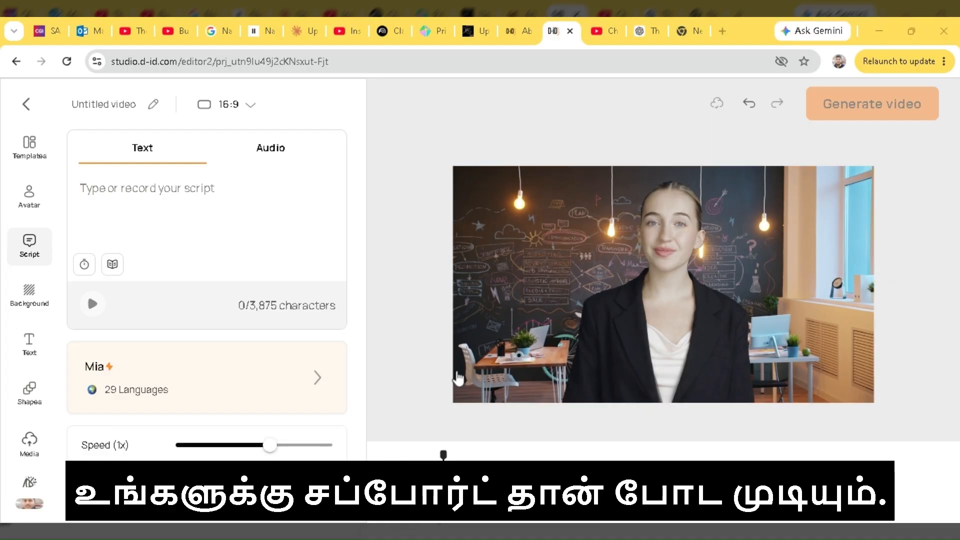
key("ctrl+v")
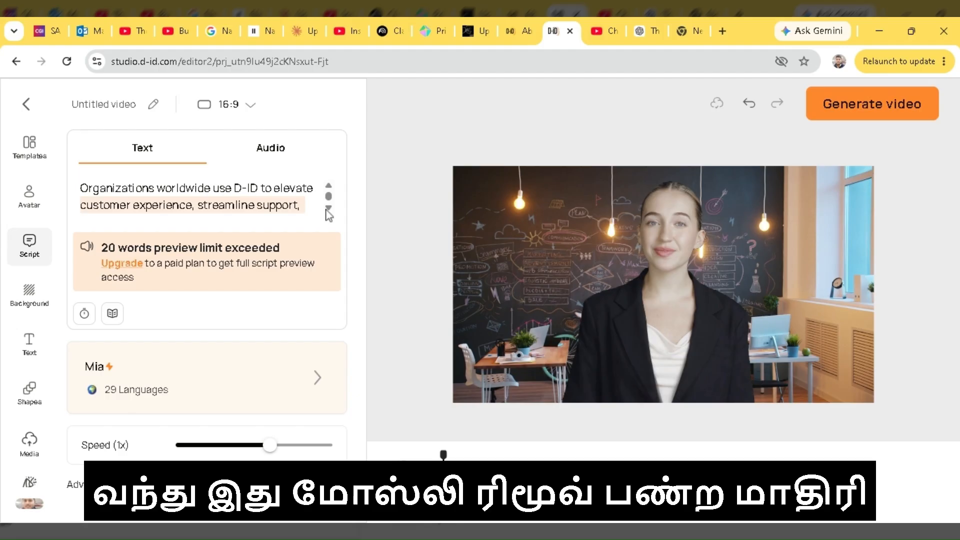
Try cutting the script off after "Organizations worldwide use D-ID to elevate" and undo the deletion
scroll(335, 209, "down", 3)
left_click_drag(333, 209, 328, 190)
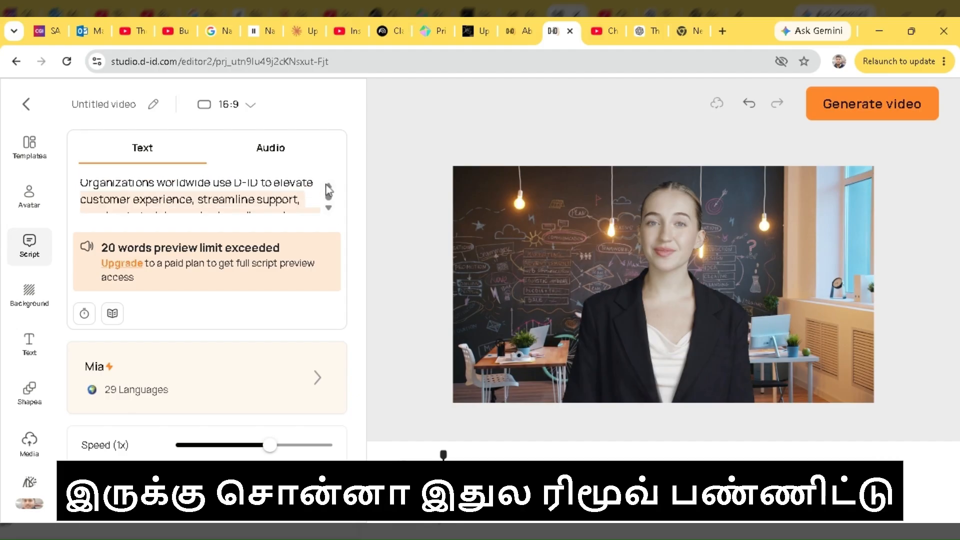
scroll(328, 190, "up", 1)
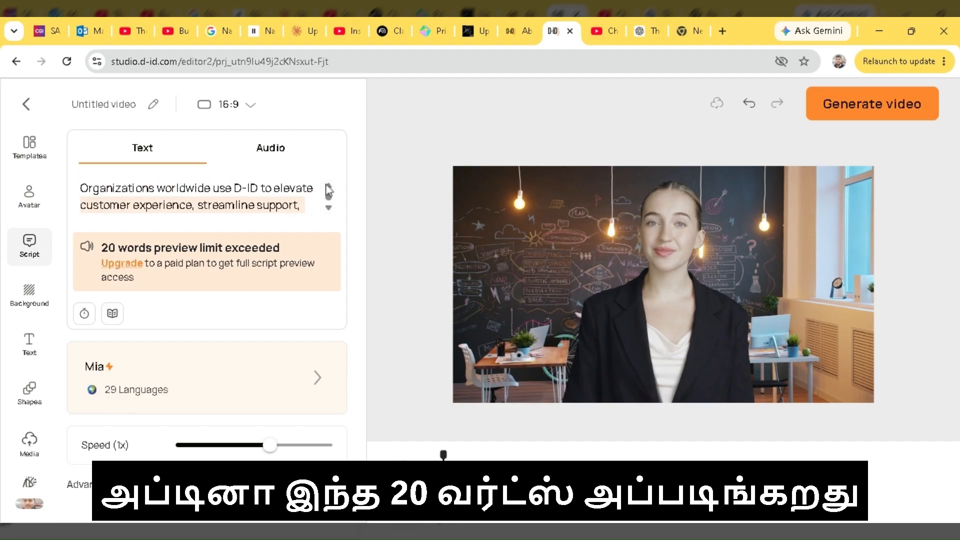
key("BackSpace")
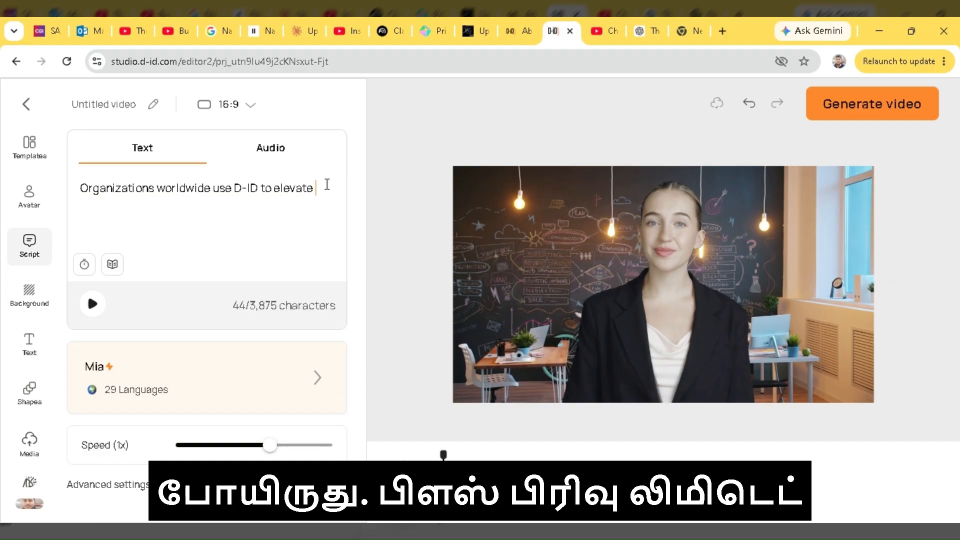
key("ctrl+z")
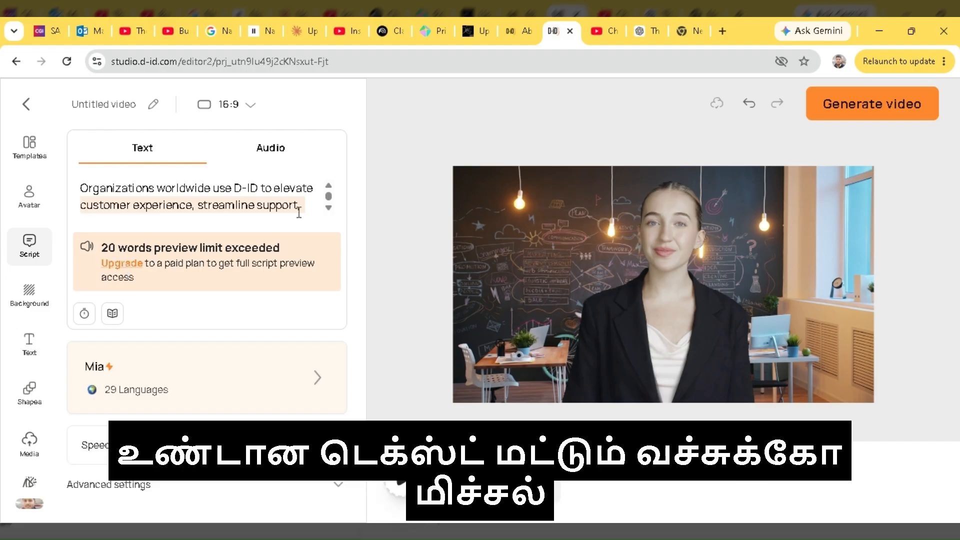
key("BackSpace")
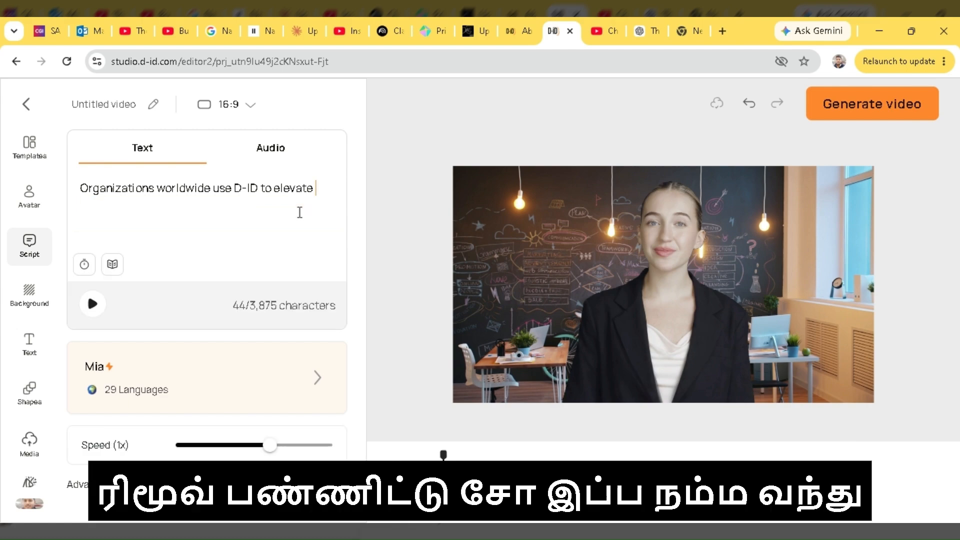
left_click_drag(307, 193, 56, 171)
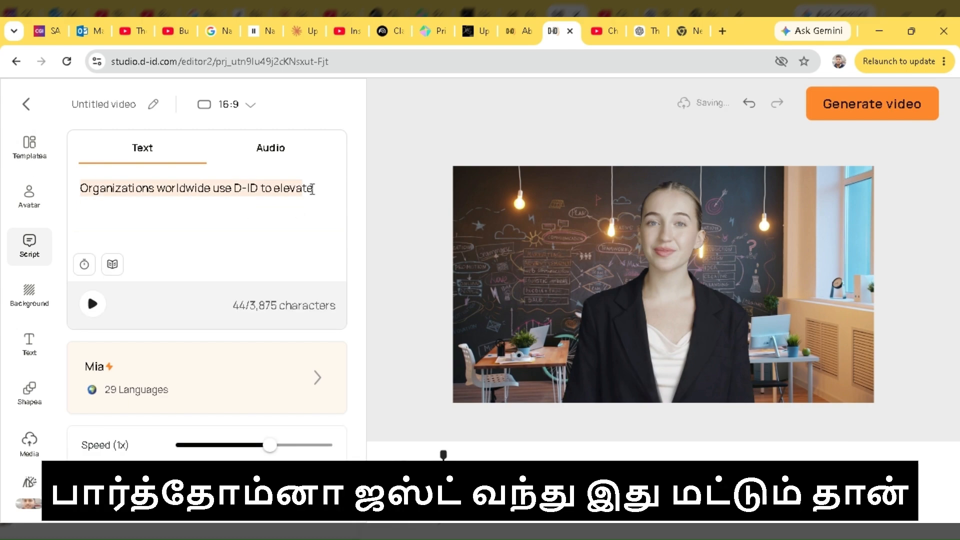
left_click(330, 186)
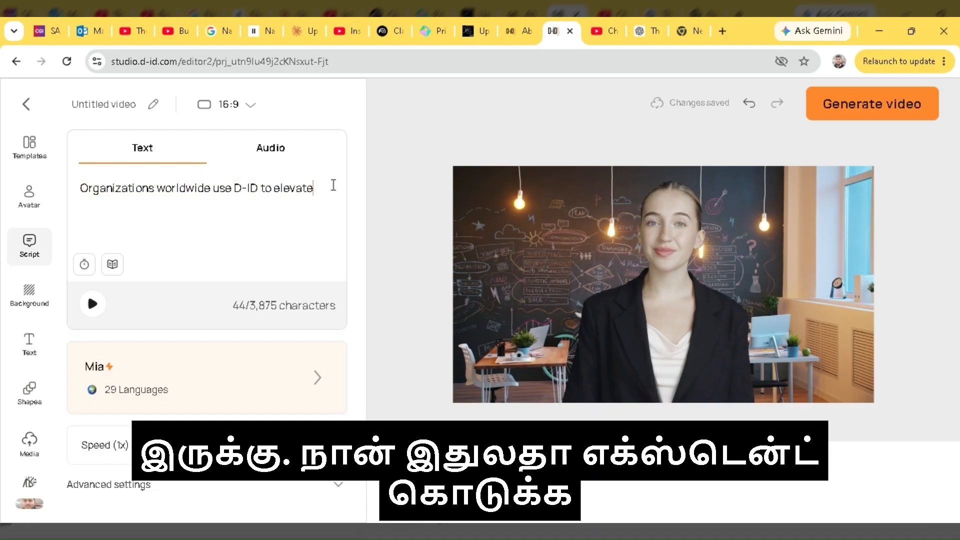
key("ctrl+z")
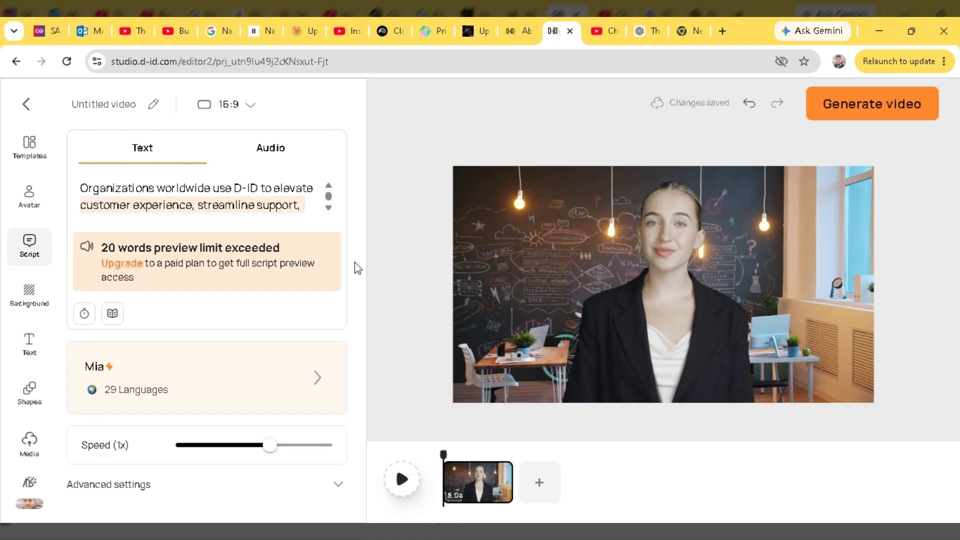
Try removing the script text from "accelerate training and onboarding" through "brand messaging", undoing the deletion each time
left_click(329, 209)
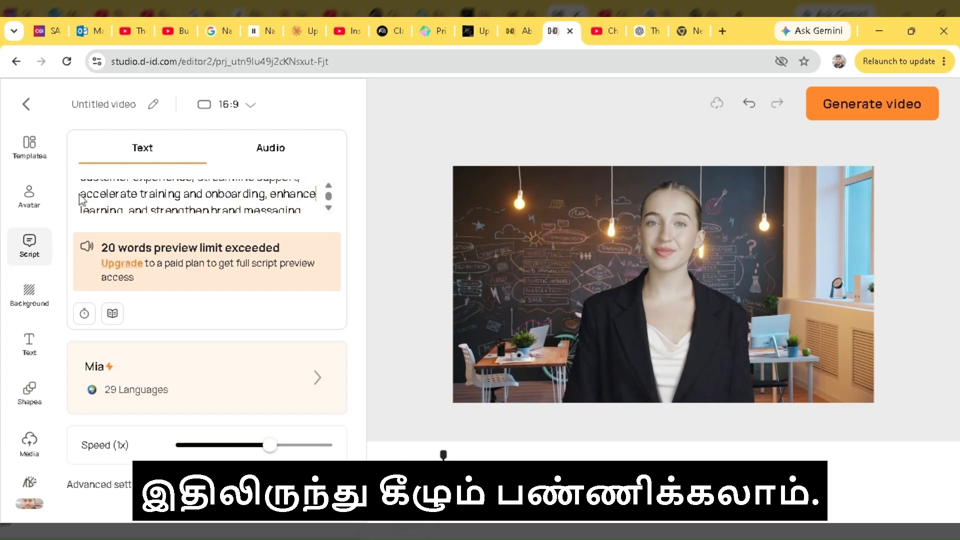
left_click_drag(79, 196, 310, 203)
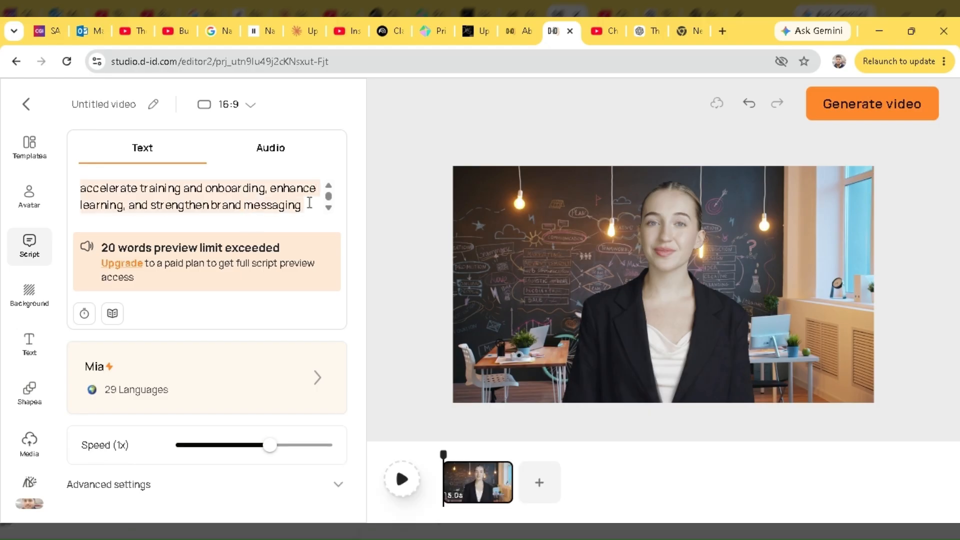
key("BackSpace")
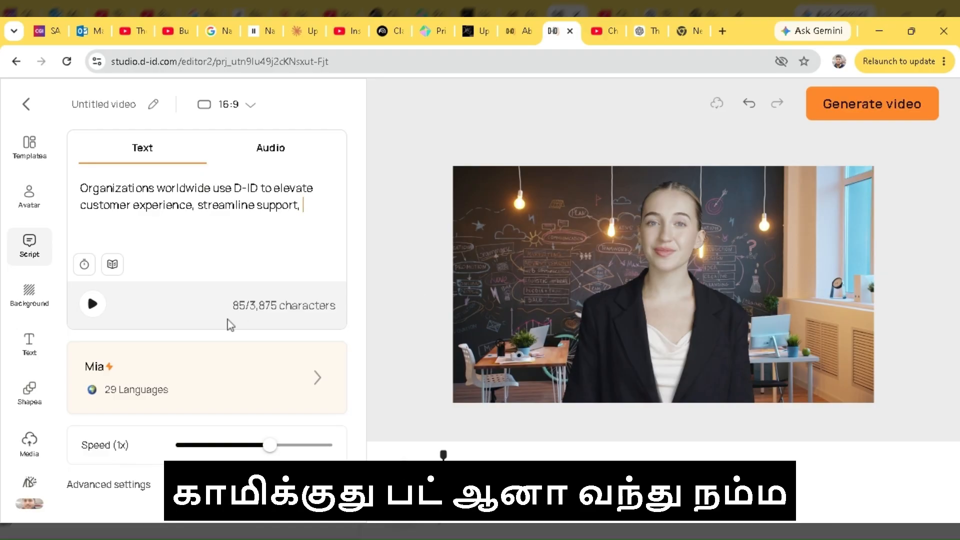
left_click(254, 325)
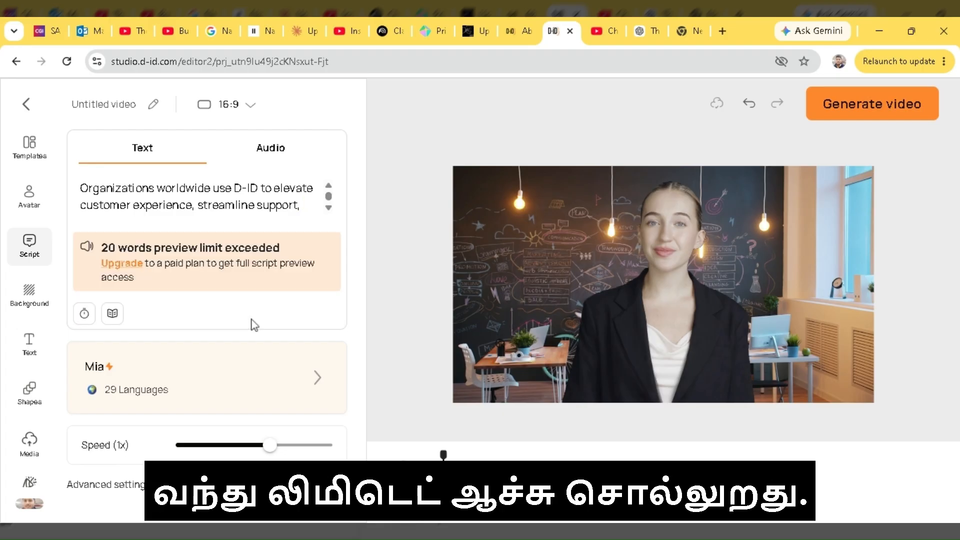
scroll(307, 207, "down", 1)
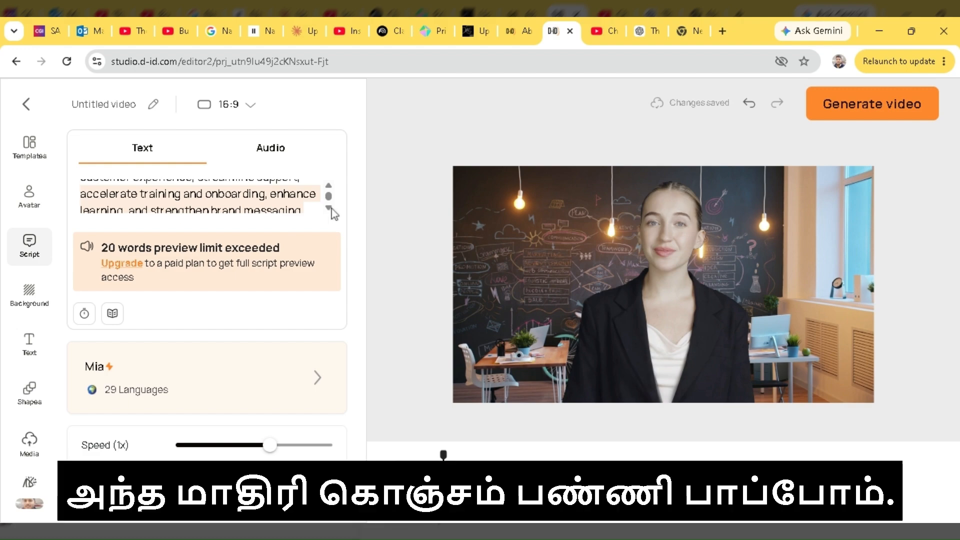
scroll(329, 195, "down", 1)
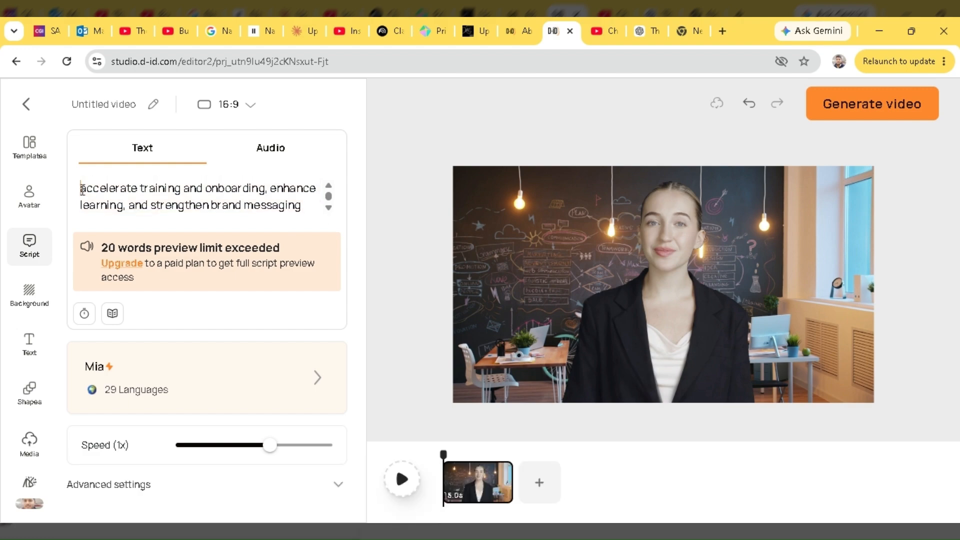
left_click_drag(79, 188, 306, 205)
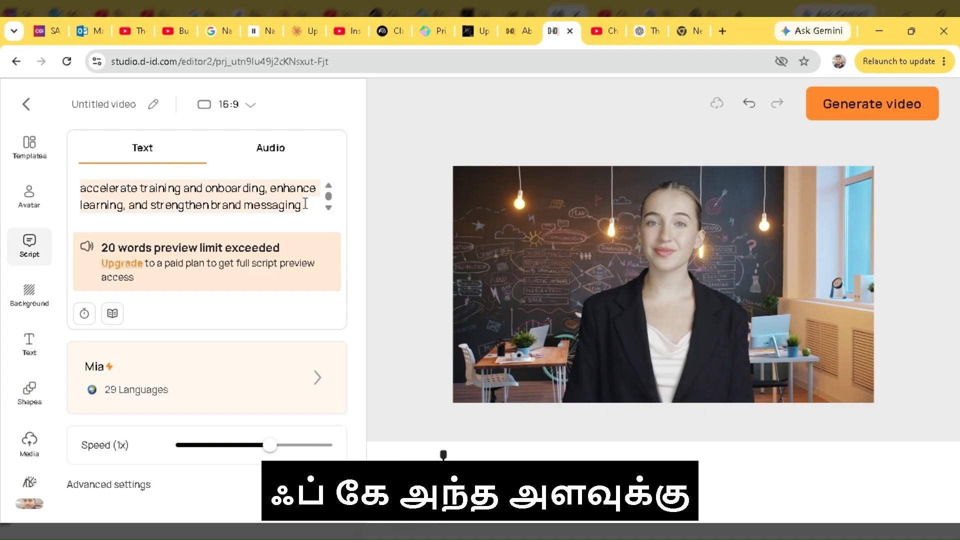
key("BackSpace")
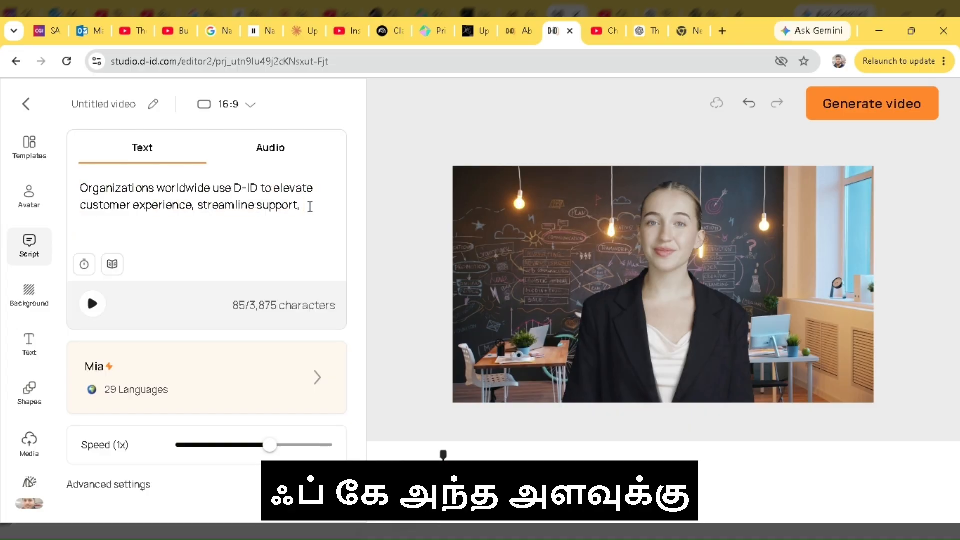
key("ctrl+z")
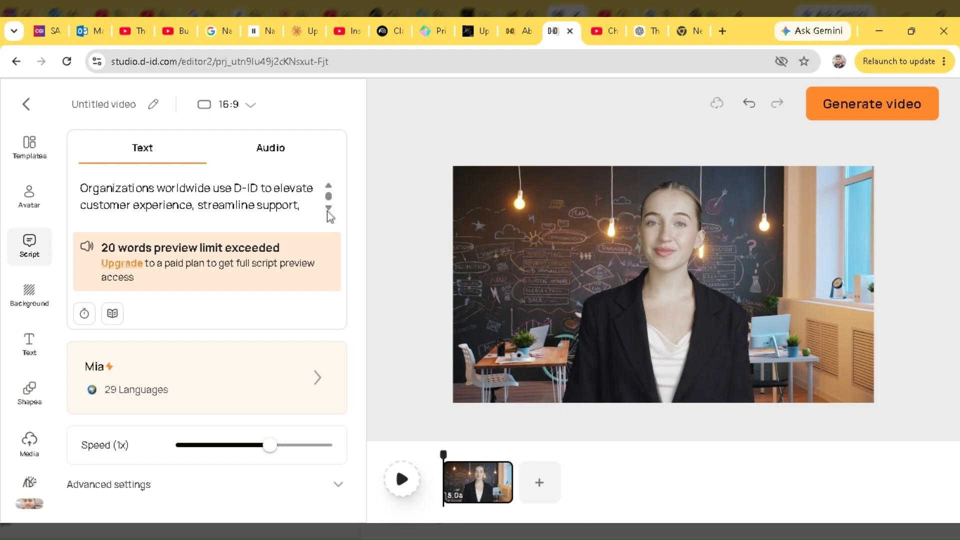
Try deleting "enhance learning, and strengthen brand messaging" from the script and undo the deletion
left_click(328, 208)
left_click_drag(269, 188, 303, 209)
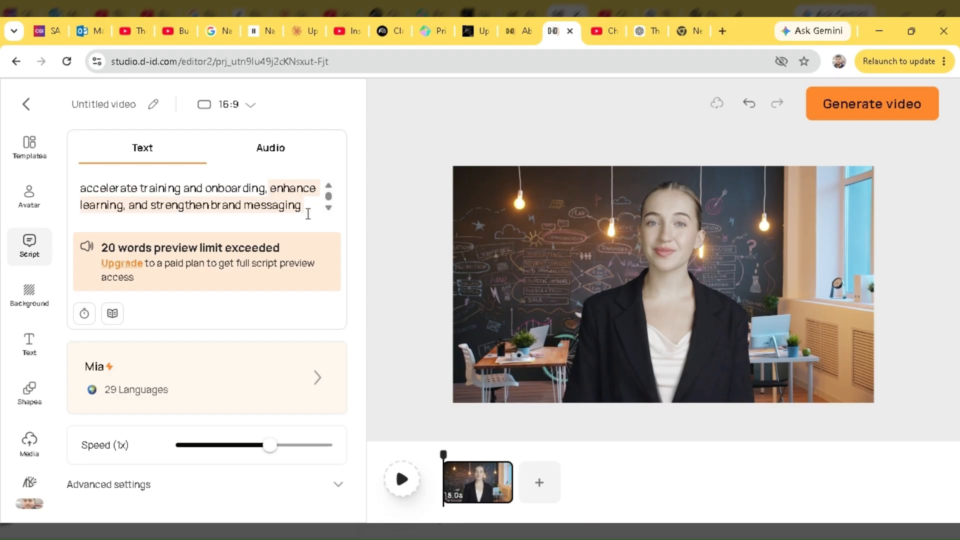
key("BackSpace")
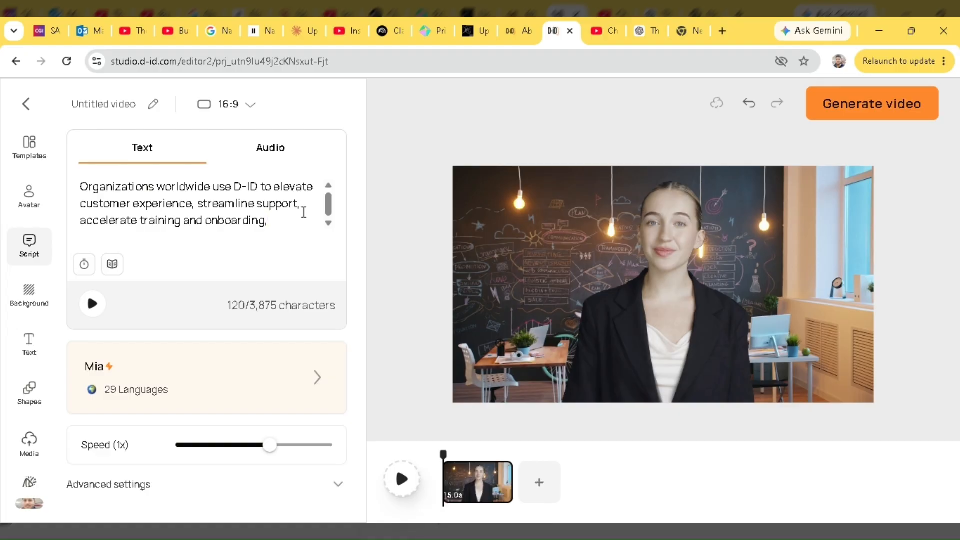
key("ctrl+z")
left_click(305, 207)
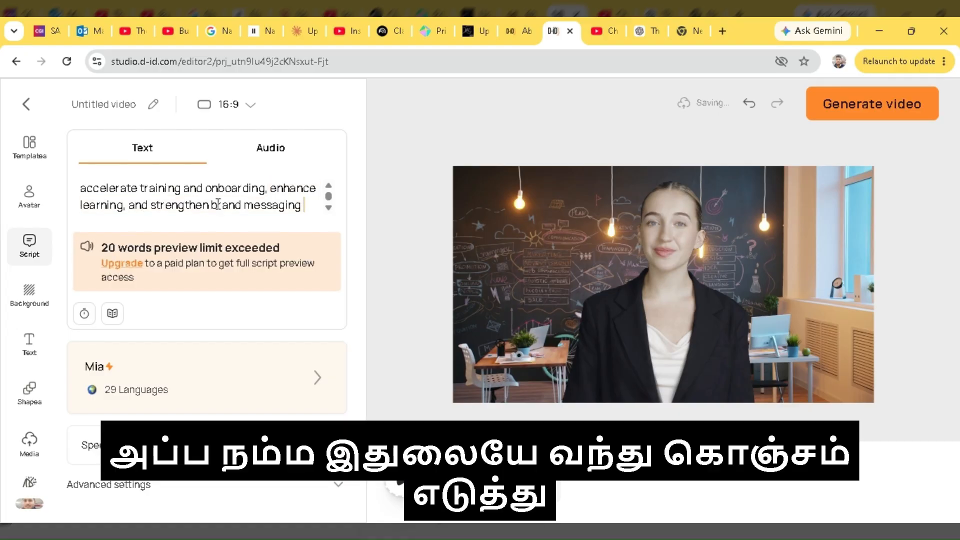
Delete "and strengthen brand messaging" from the end of the script and review the remaining text
left_click_drag(130, 205, 314, 205)
key("BackSpace")
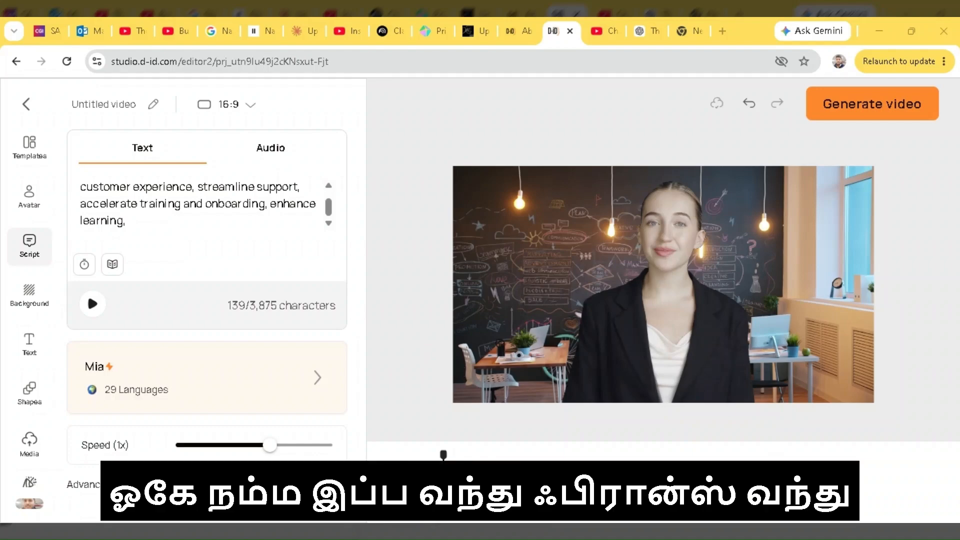
left_click(200, 242)
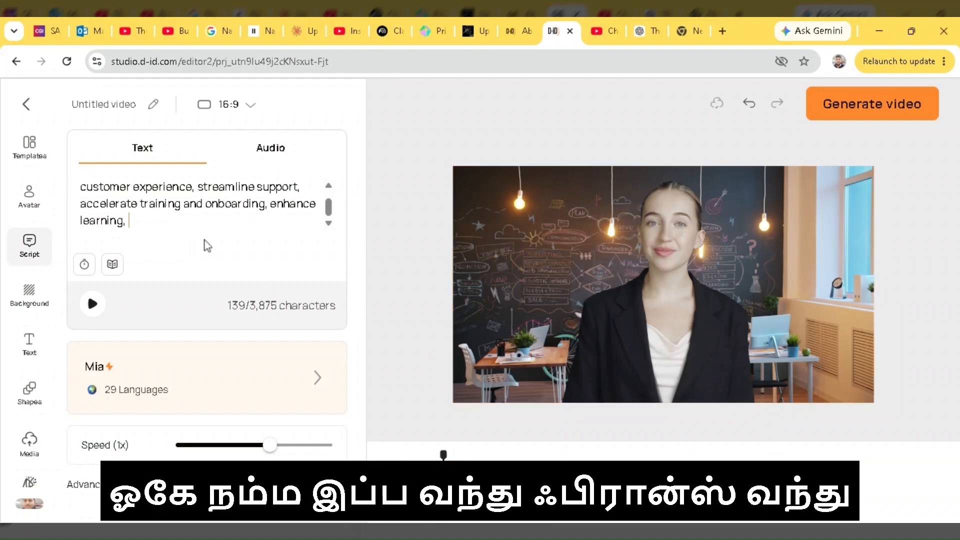
left_click(328, 186)
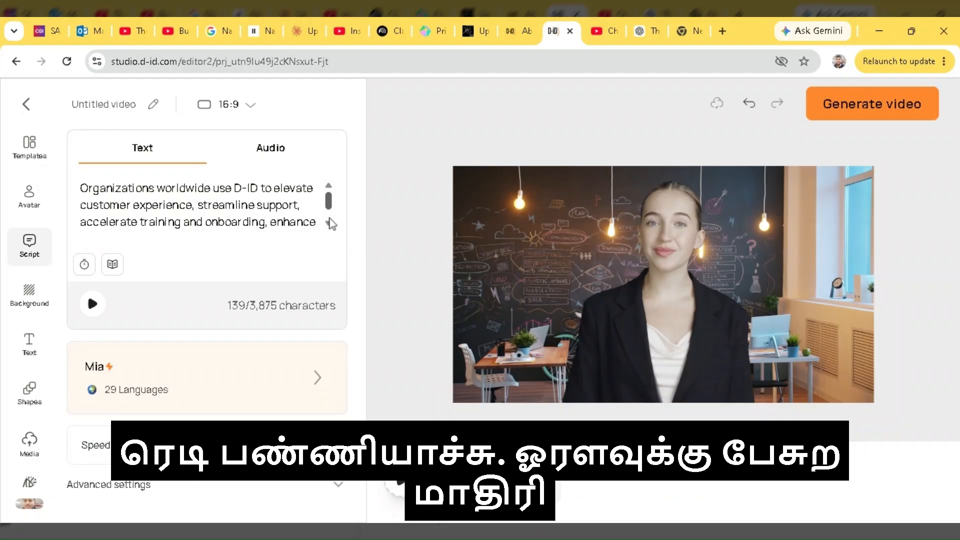
left_click(329, 223)
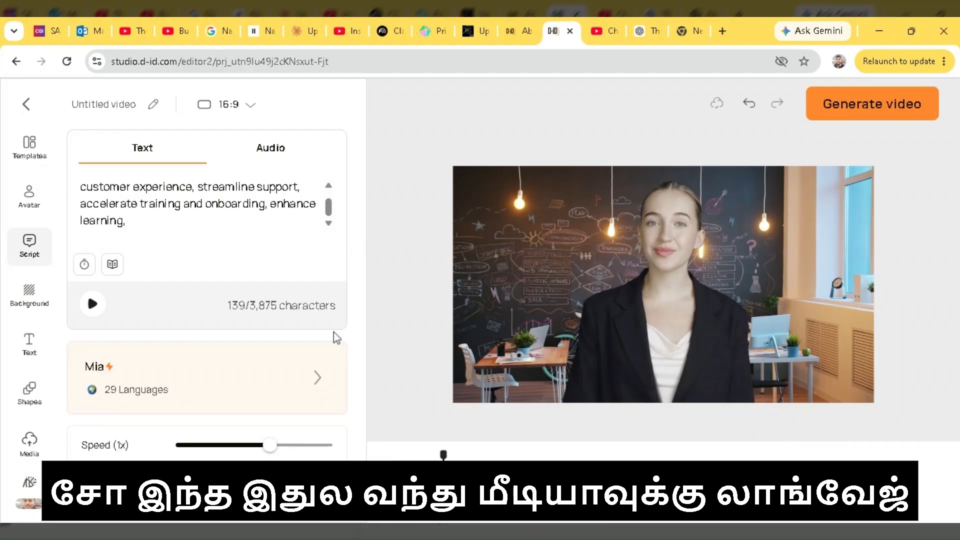
Open the voice selection for the script and browse the voices and languages in the voice library
left_click(146, 390)
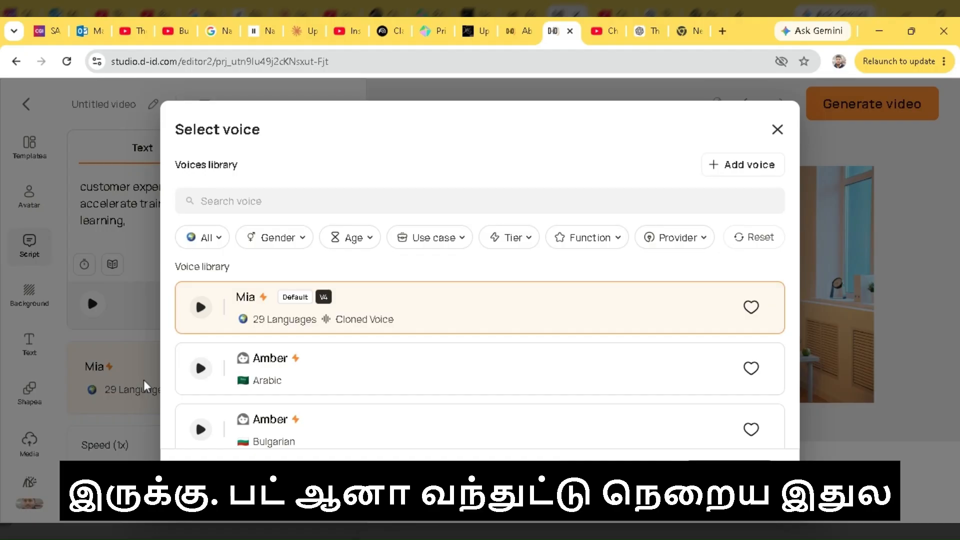
mouse_move(358, 305)
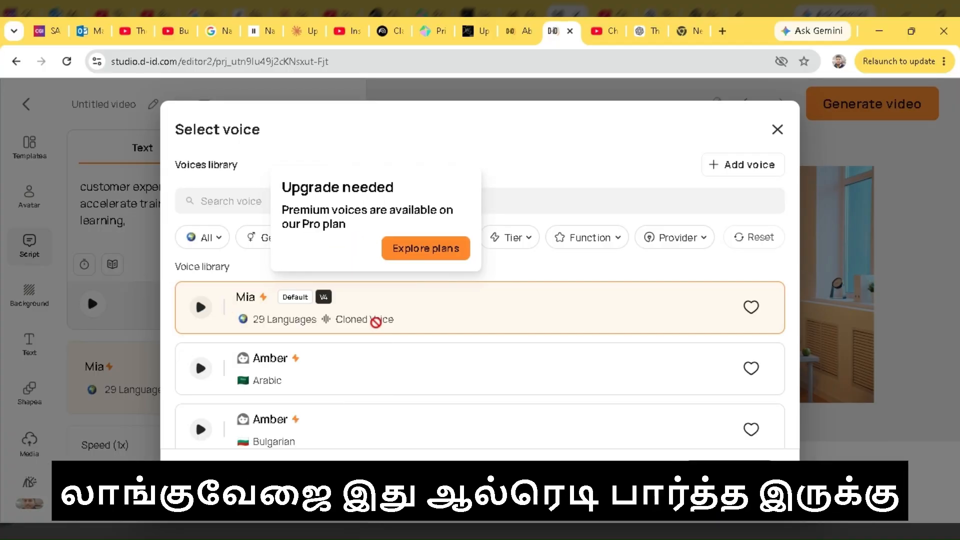
scroll(359, 383, "down", 4)
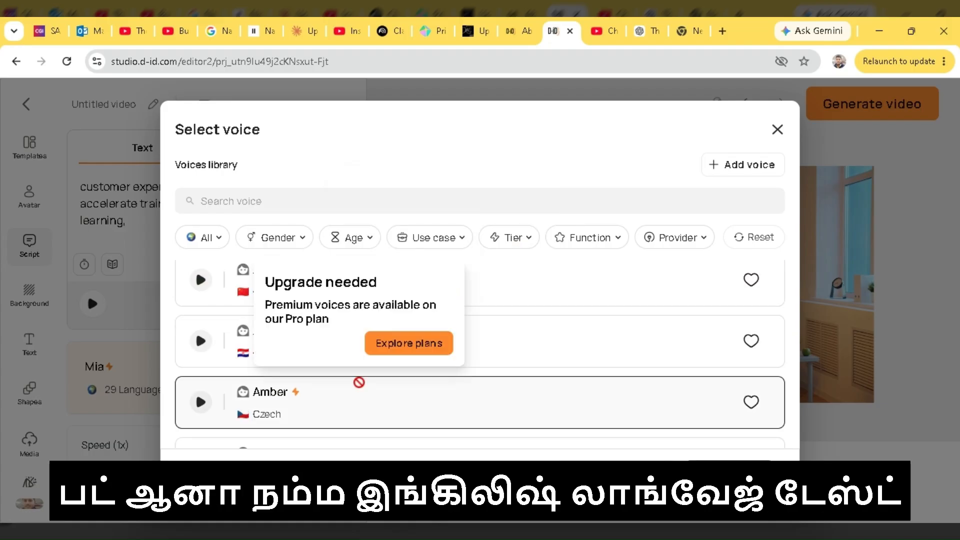
scroll(359, 383, "down", 1)
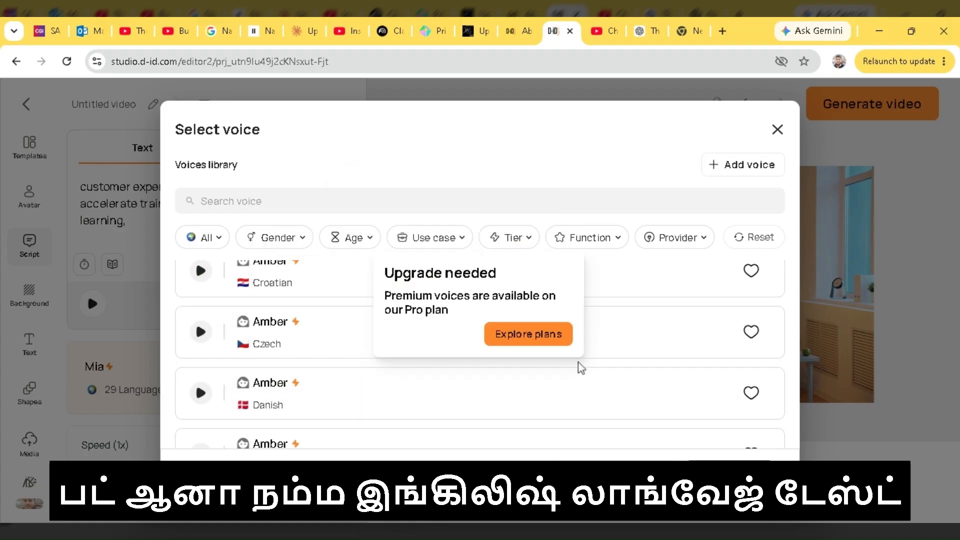
scroll(620, 327, "up", 4)
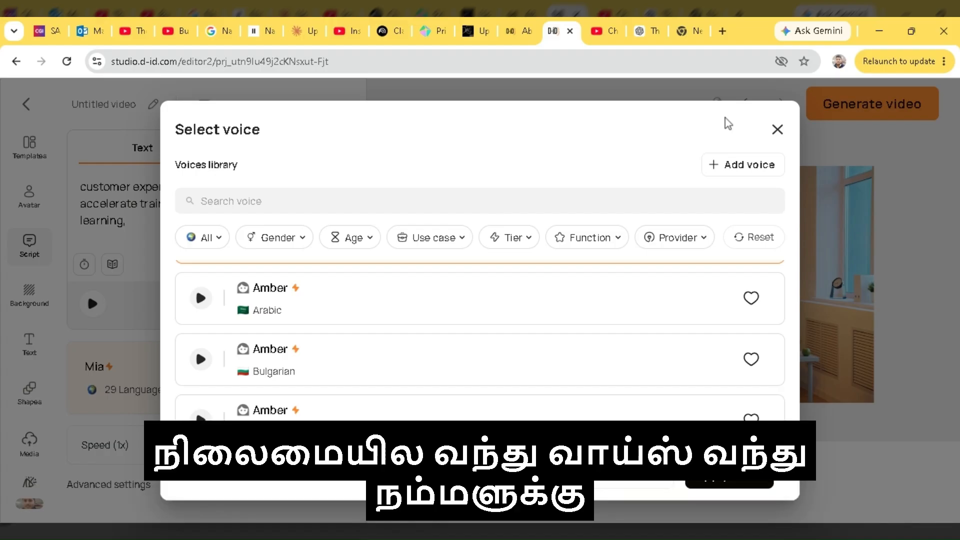
scroll(364, 280, "up", 1)
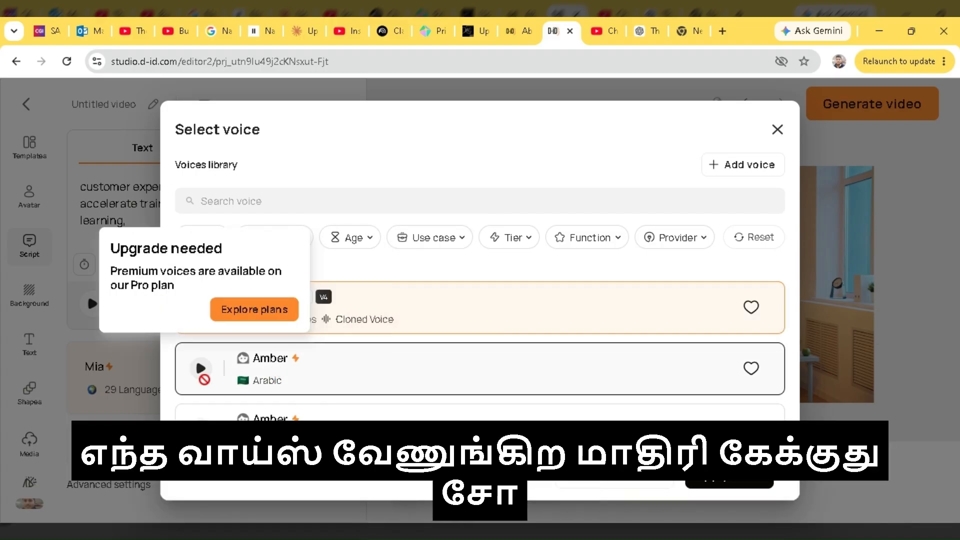
Preview the Arabic Amber voice and the default Mia voice, then close the voice library
left_click(203, 371)
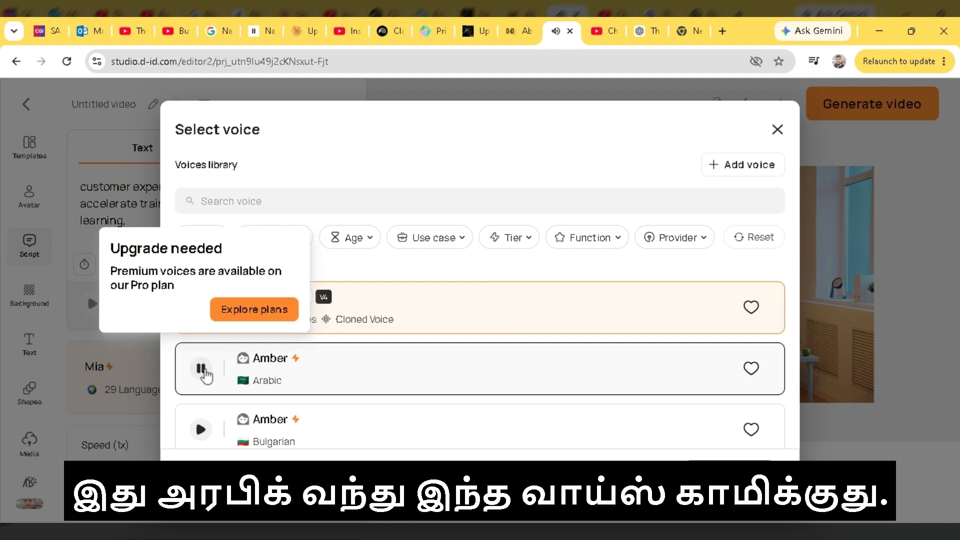
left_click(202, 370)
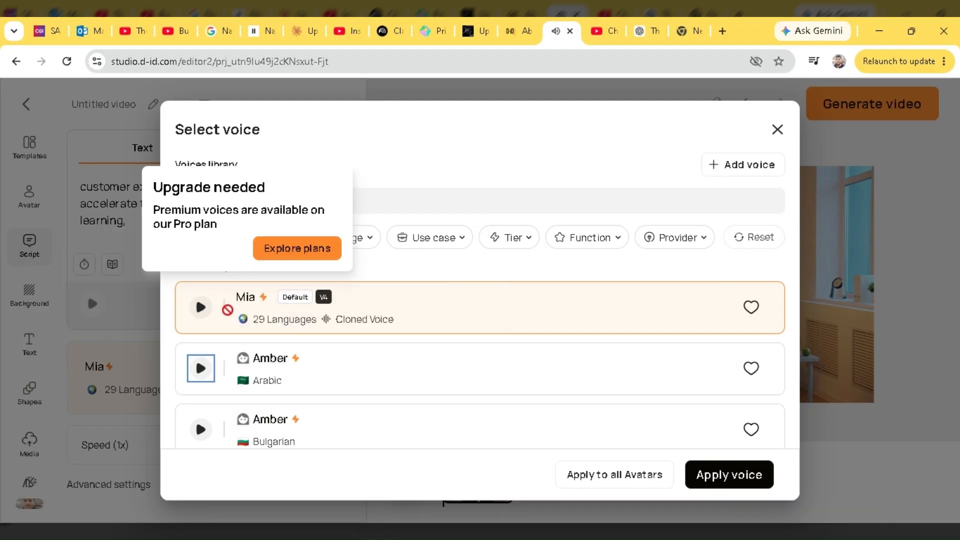
left_click(201, 308)
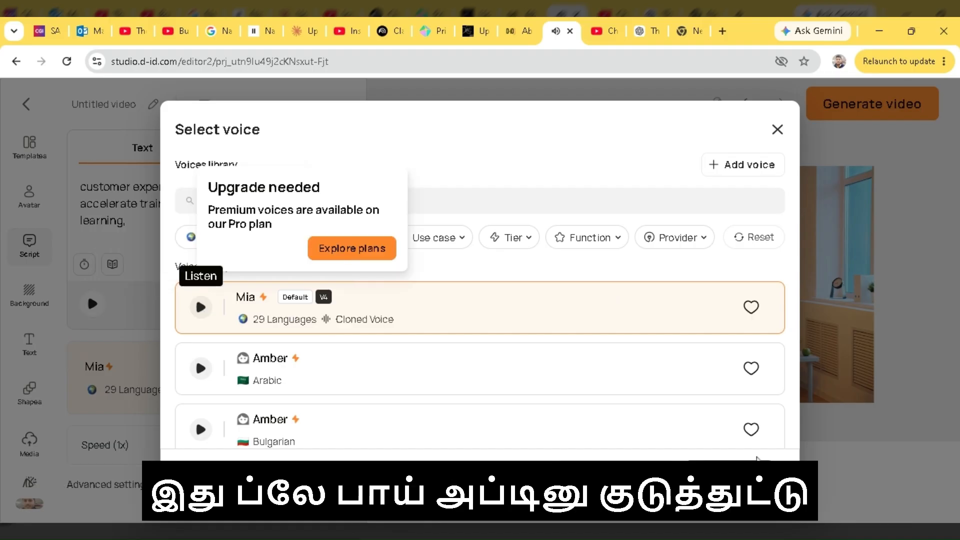
key("Escape")
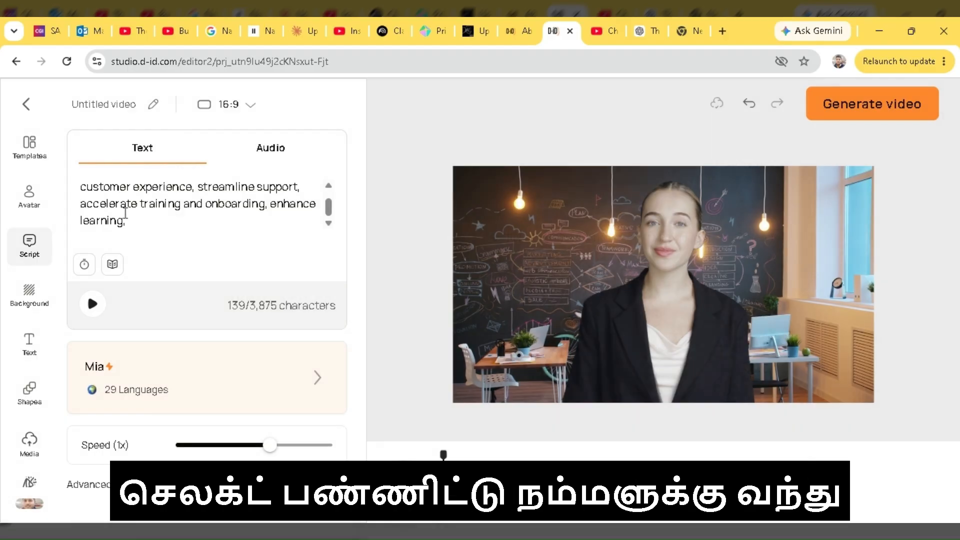
Review the aspect ratio presets available for the video and close the list
left_click(705, 276)
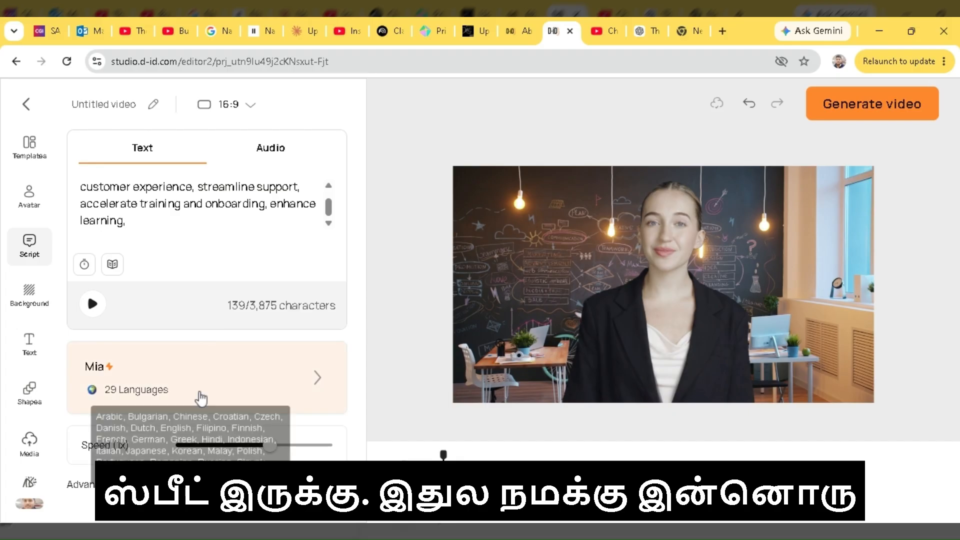
left_click(246, 109)
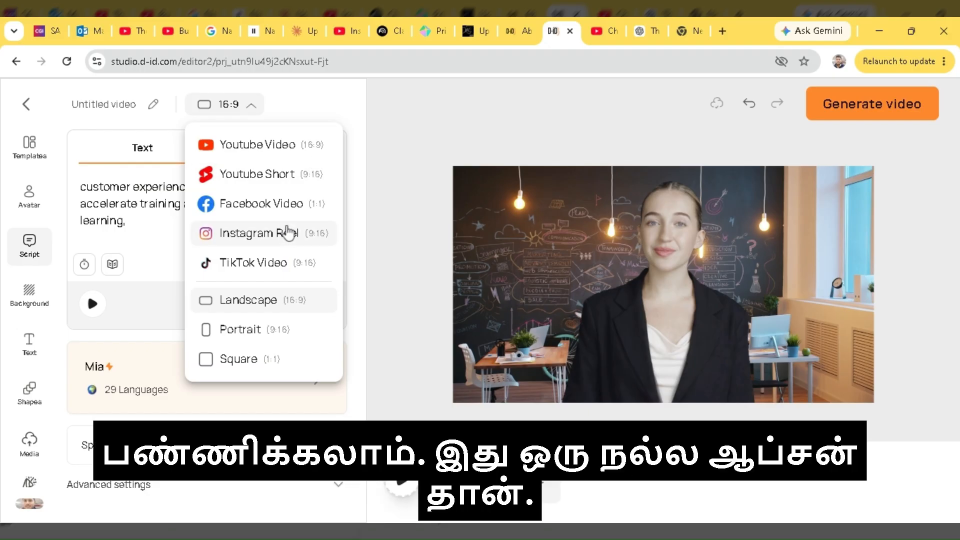
left_click(281, 102)
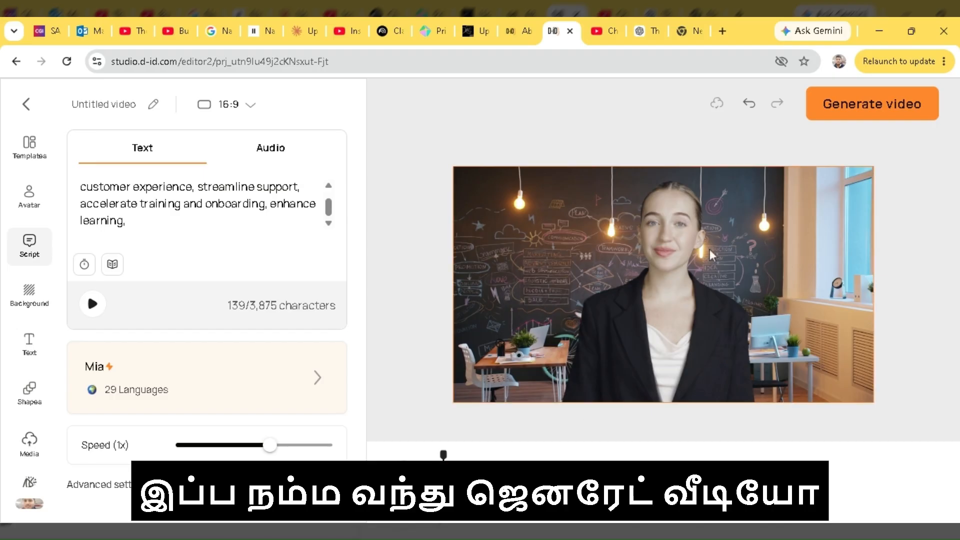
Name the video "MIa EnglishVoiceTest" and generate it
left_click(891, 110)
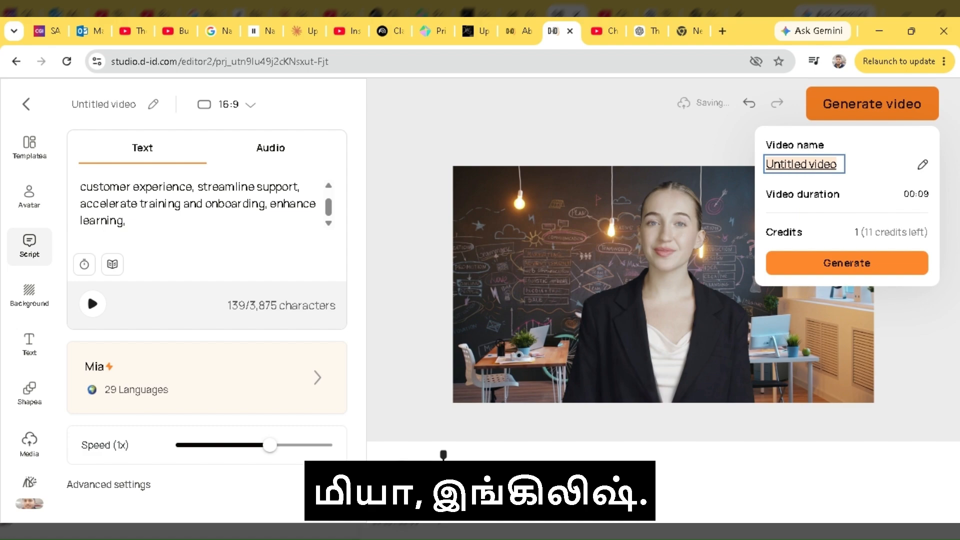
type("Mia")
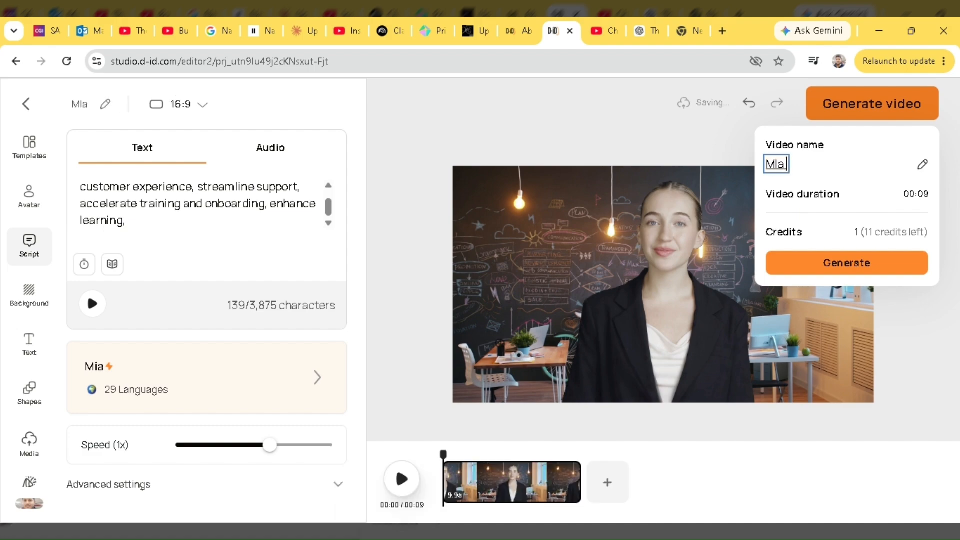
type(" Eng")
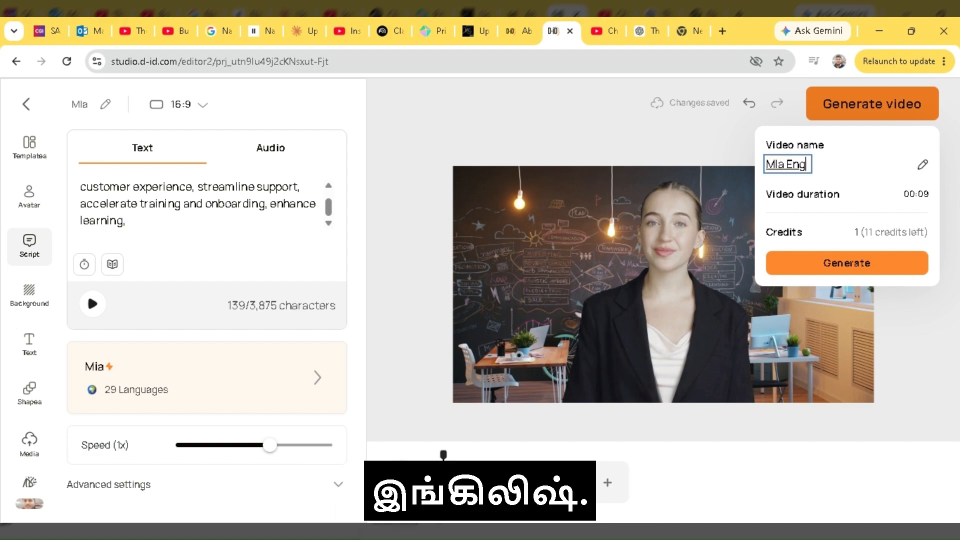
type("lish")
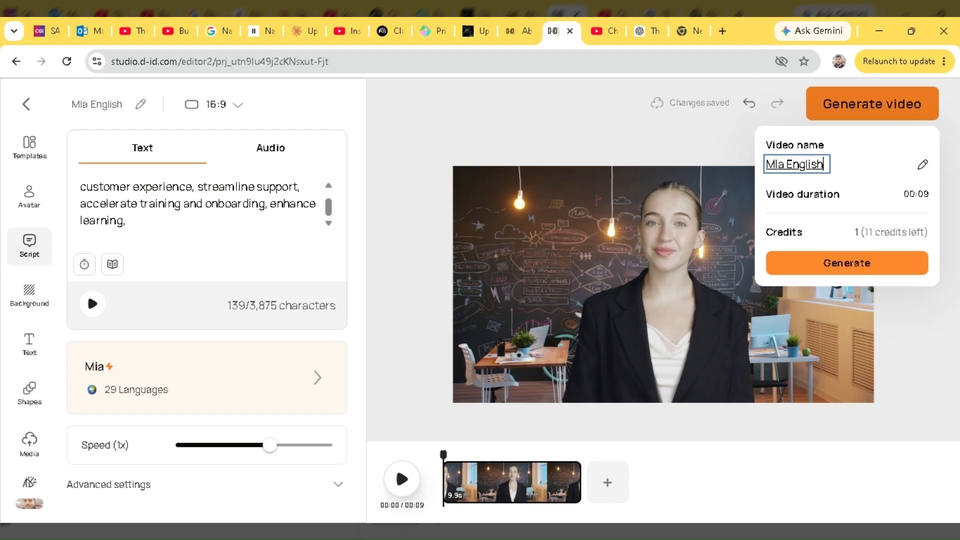
type("Test")
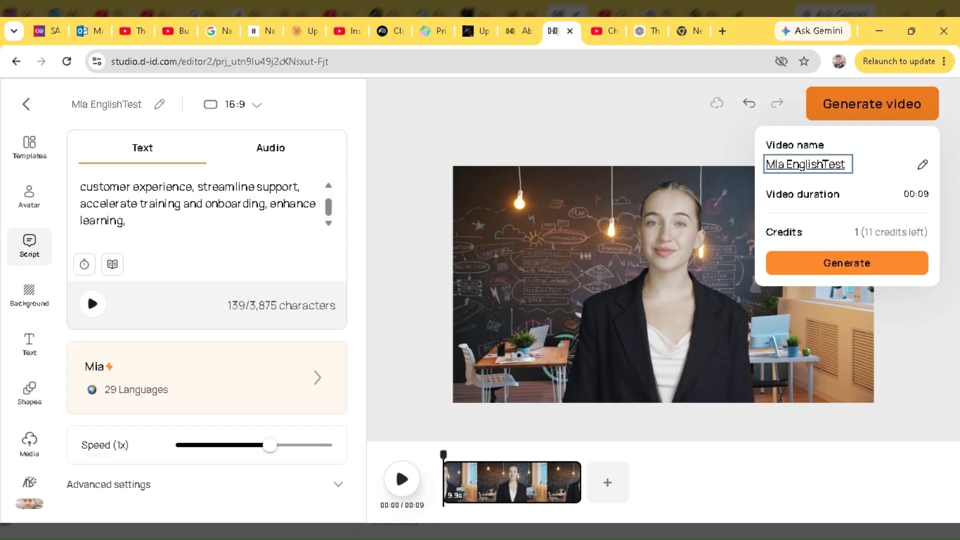
type("Vd")
type("ice")
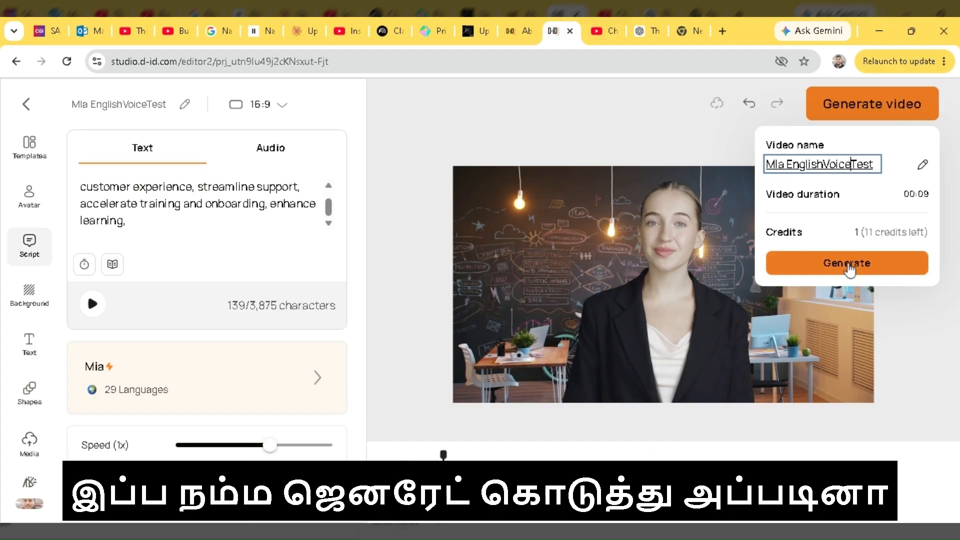
left_click(850, 265)
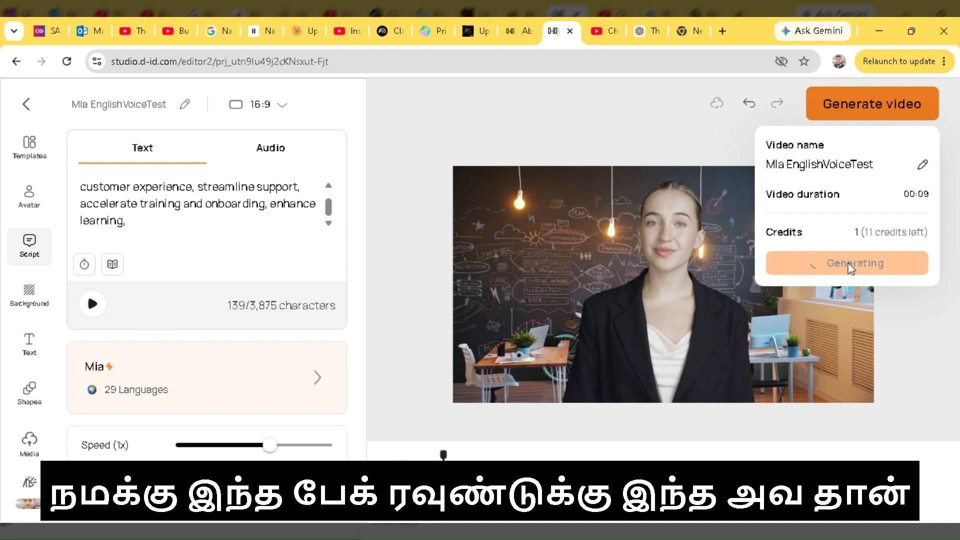